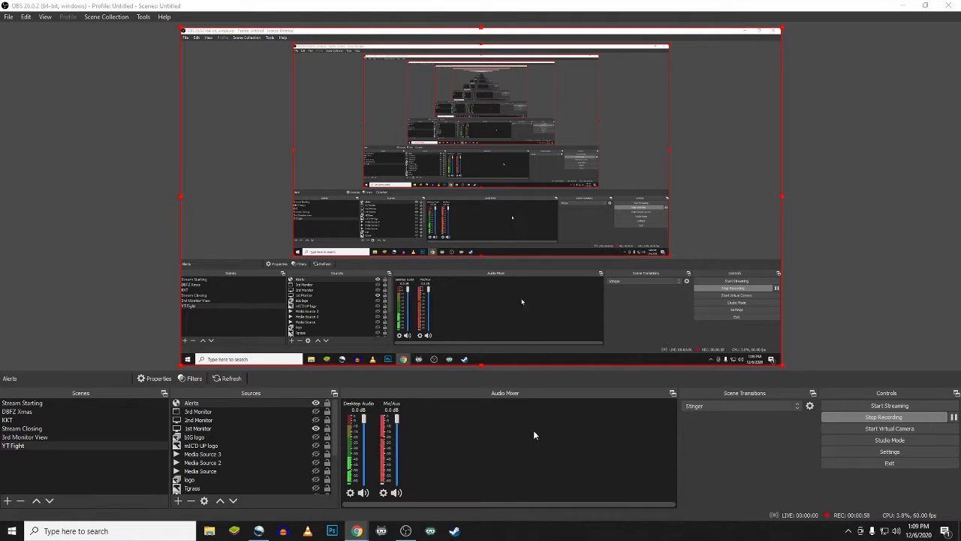
Step: Check the openshot.org website address in the browser and switch to OpenShot Video Editor
click(316, 423)
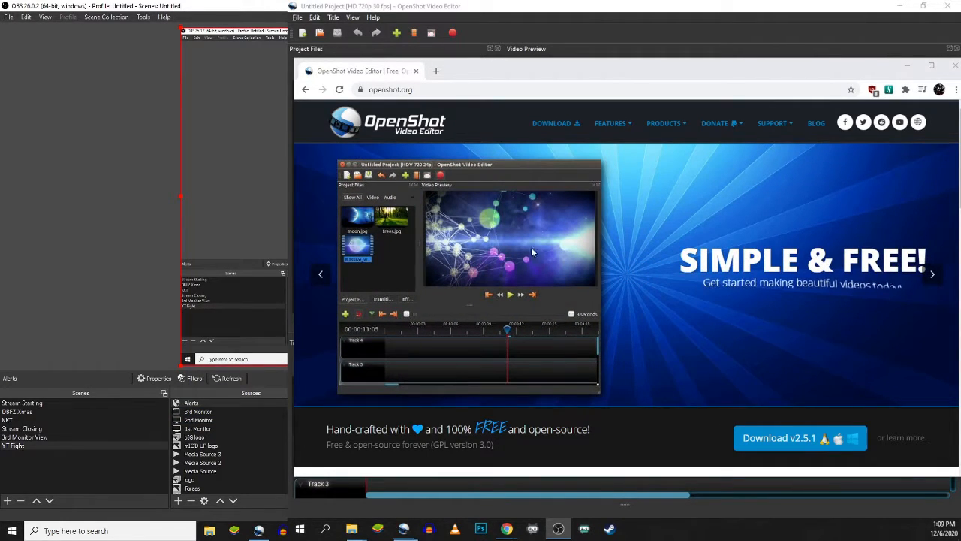
click(466, 90)
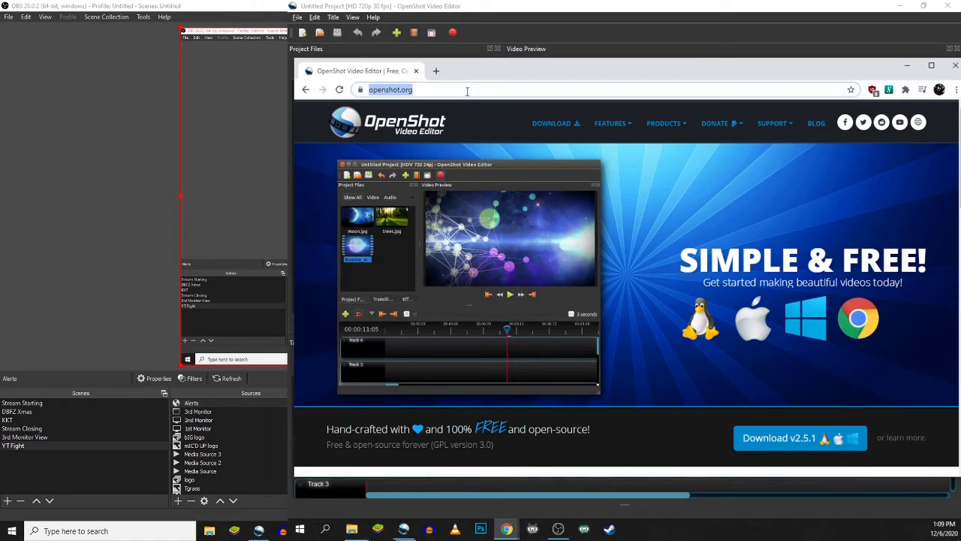
click(463, 88)
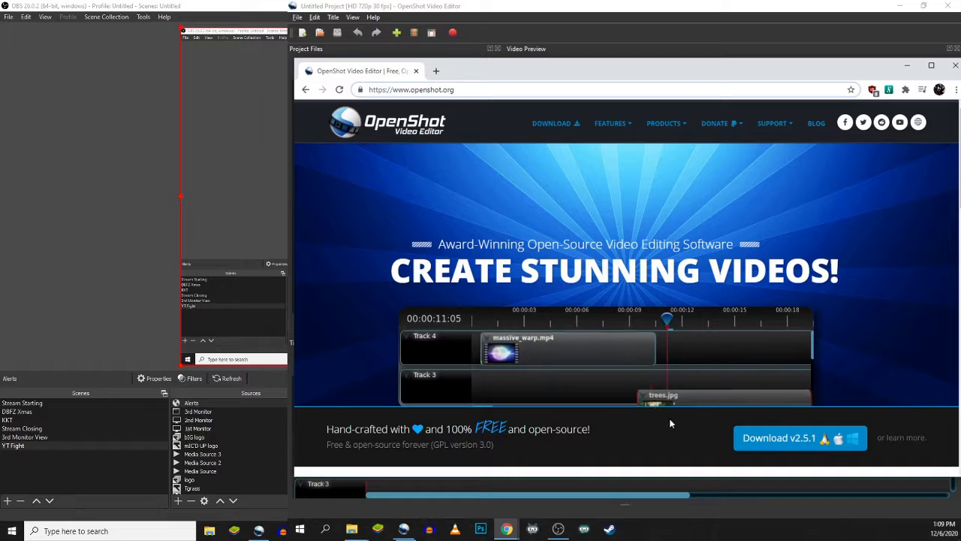
click(590, 20)
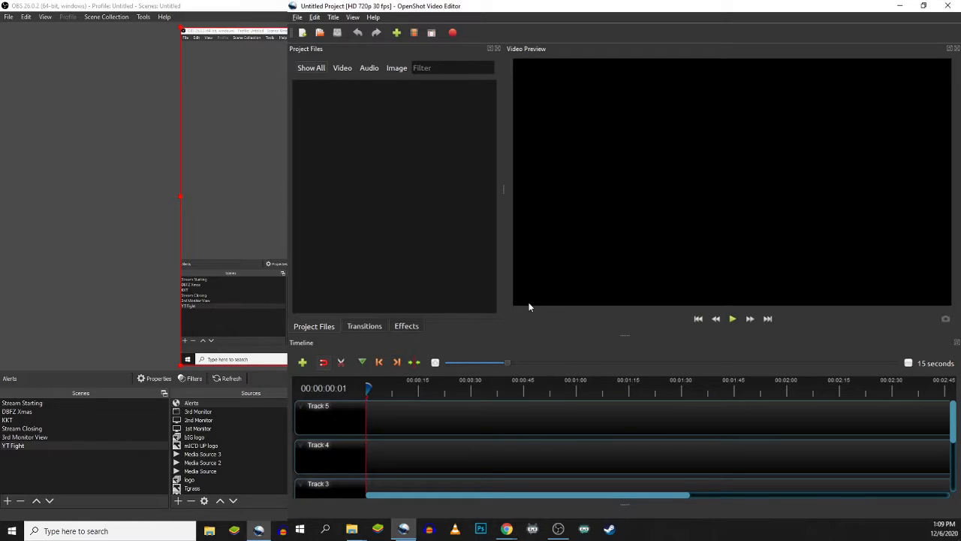
Step: Import the Fixed Intro video from the Stream Stuff Videos folder into the project files
click(396, 32)
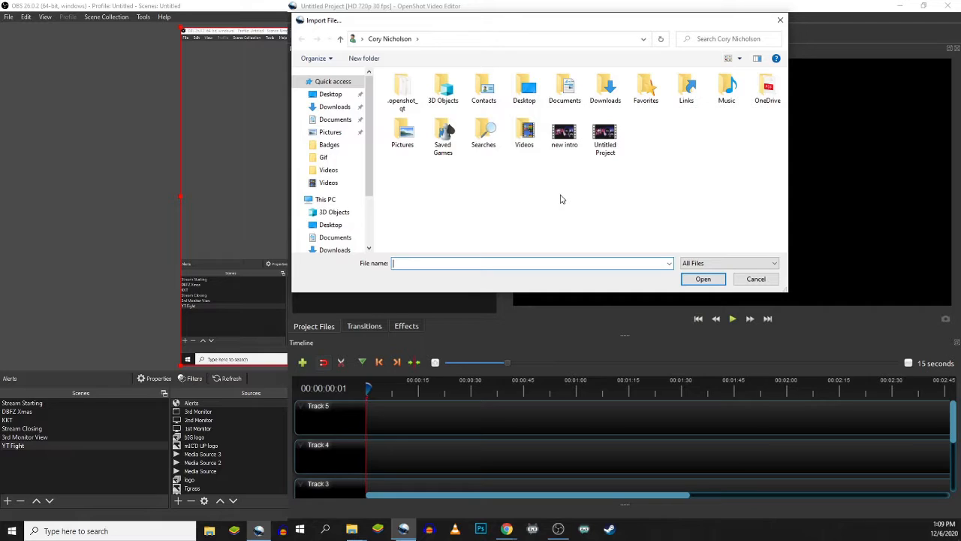
click(330, 171)
scroll(522, 180, down, 3)
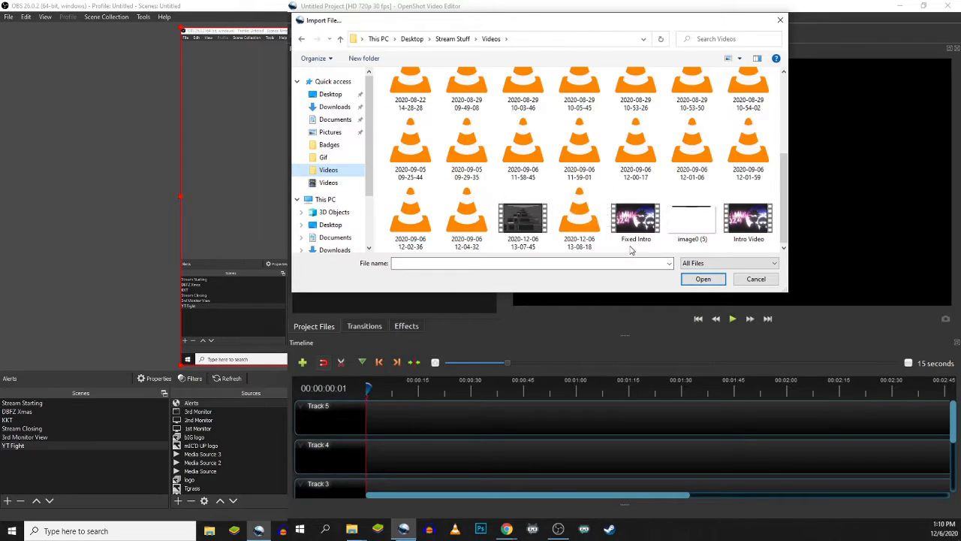
click(644, 226)
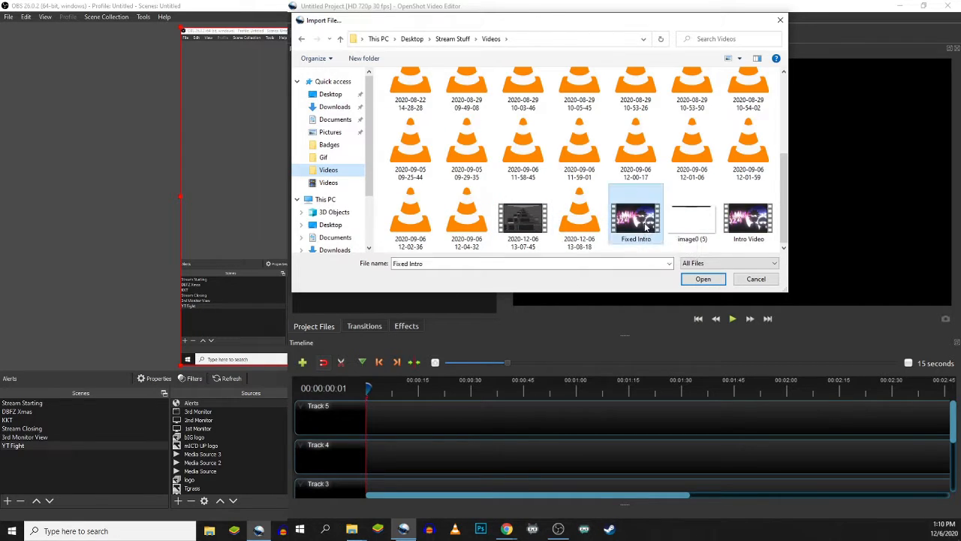
click(702, 279)
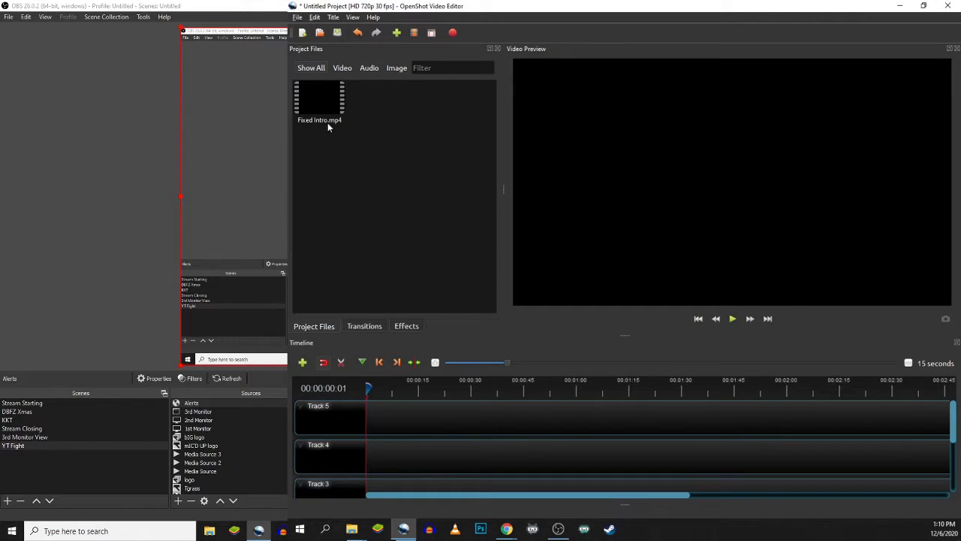
Step: Place Fixed Intro.mp4 at the start of Track 5 and play it in the preview
drag(322, 90, 376, 409)
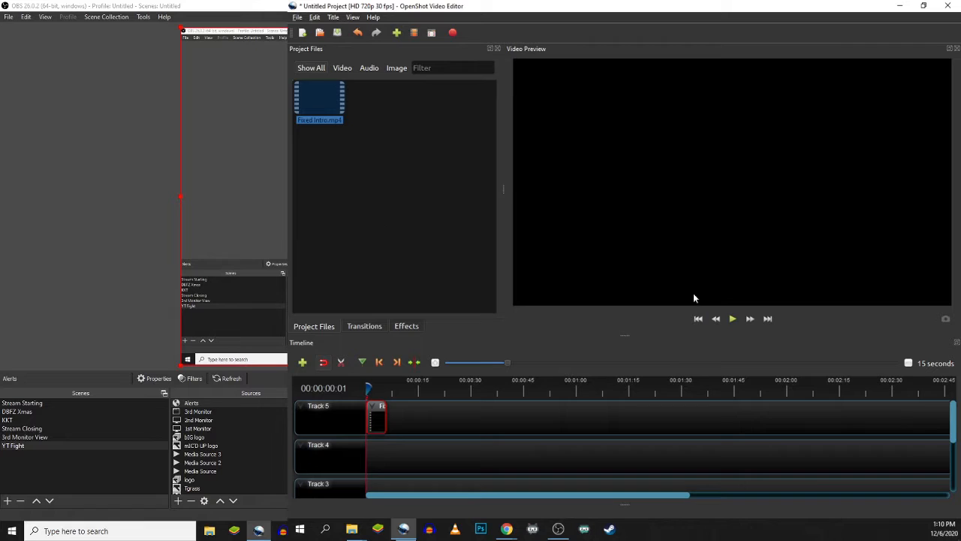
click(732, 318)
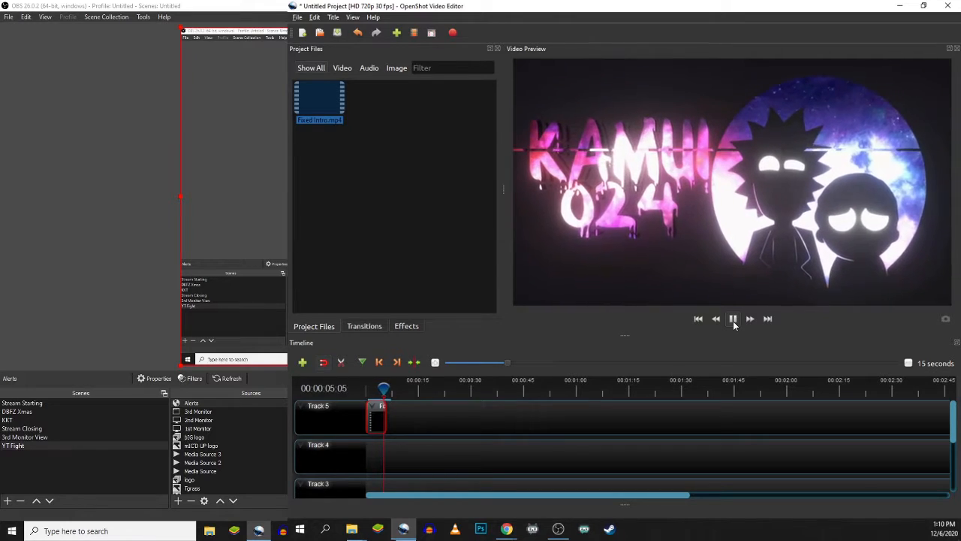
Step: Set the volume of the entire Fixed Intro clip on Track 5 to 70%
right_click(376, 411)
mouse_move(441, 346)
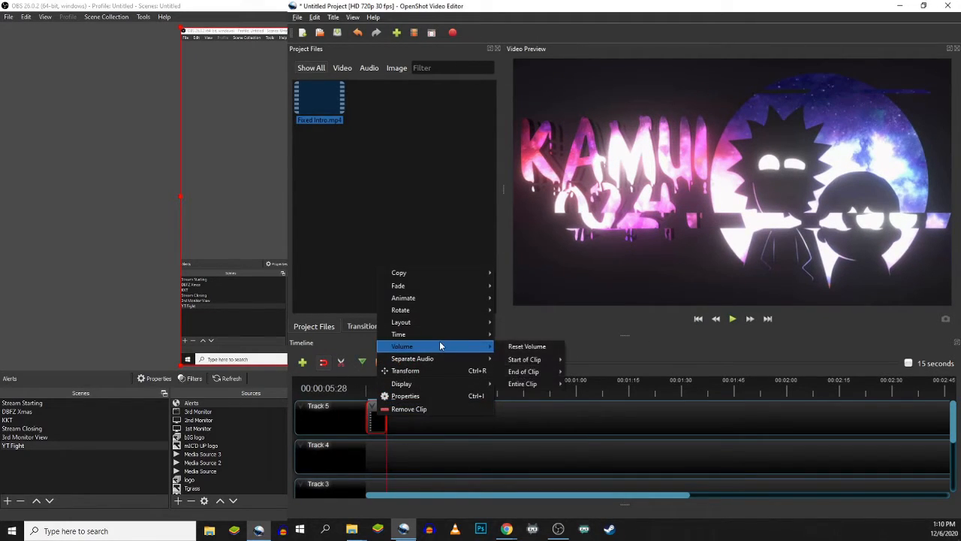
mouse_move(545, 389)
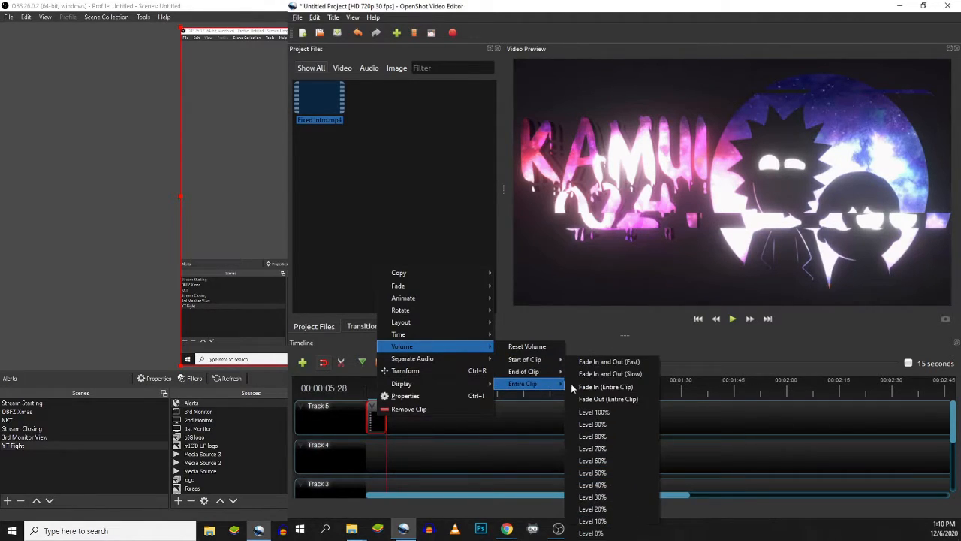
click(610, 449)
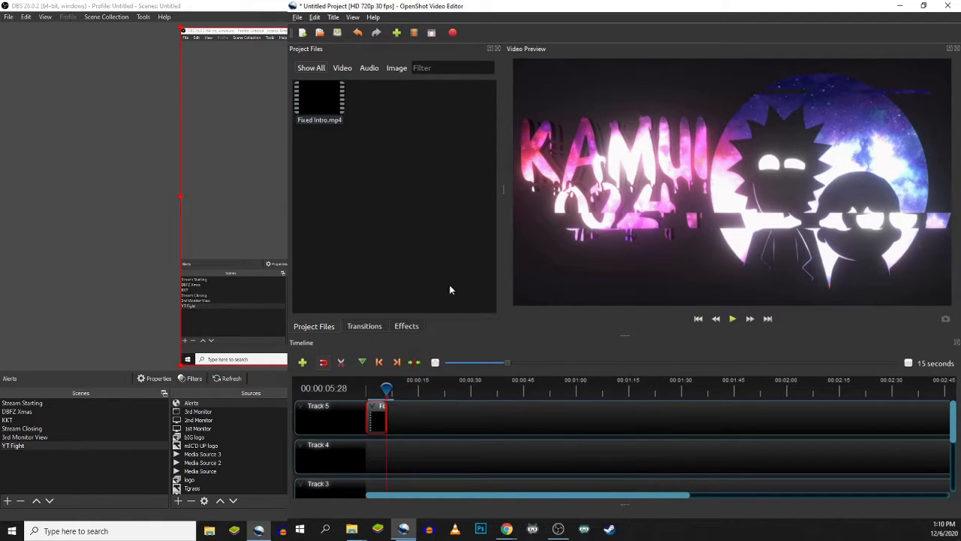
Step: Export the project as a WEBM (vp9) video and close the export dialog once it finishes
click(453, 33)
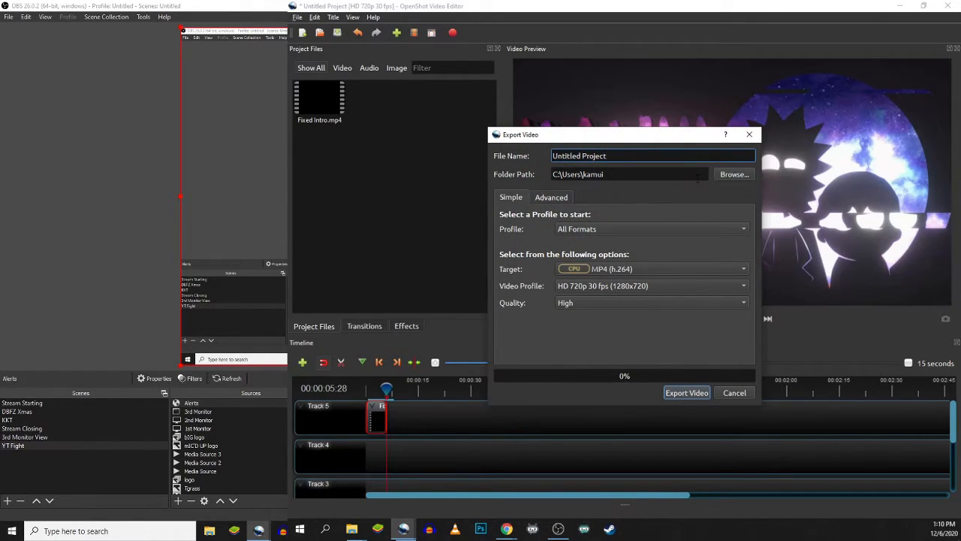
click(661, 270)
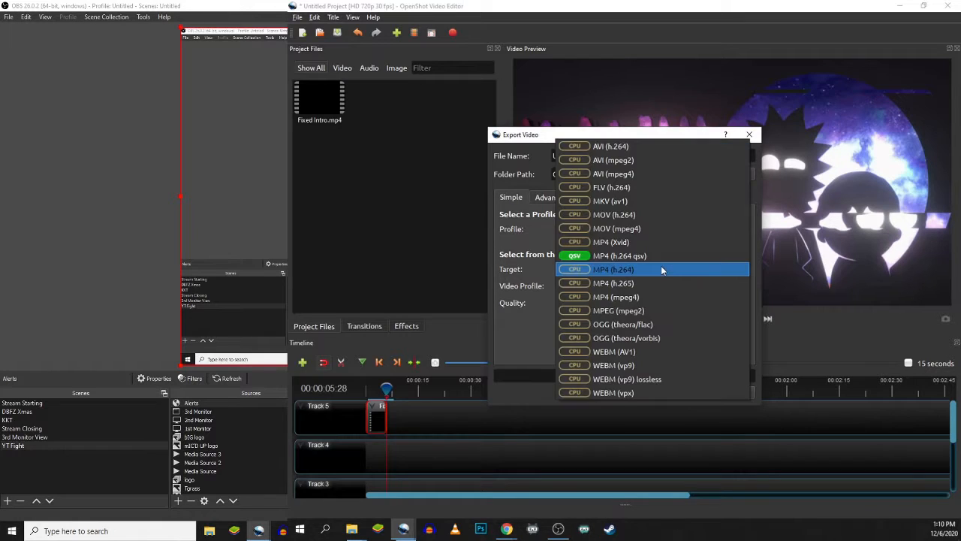
click(660, 365)
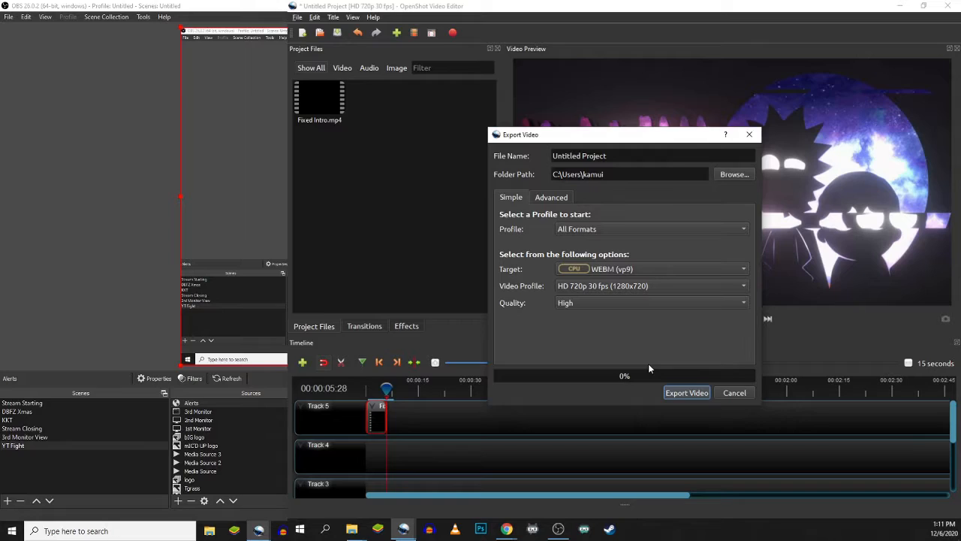
click(686, 393)
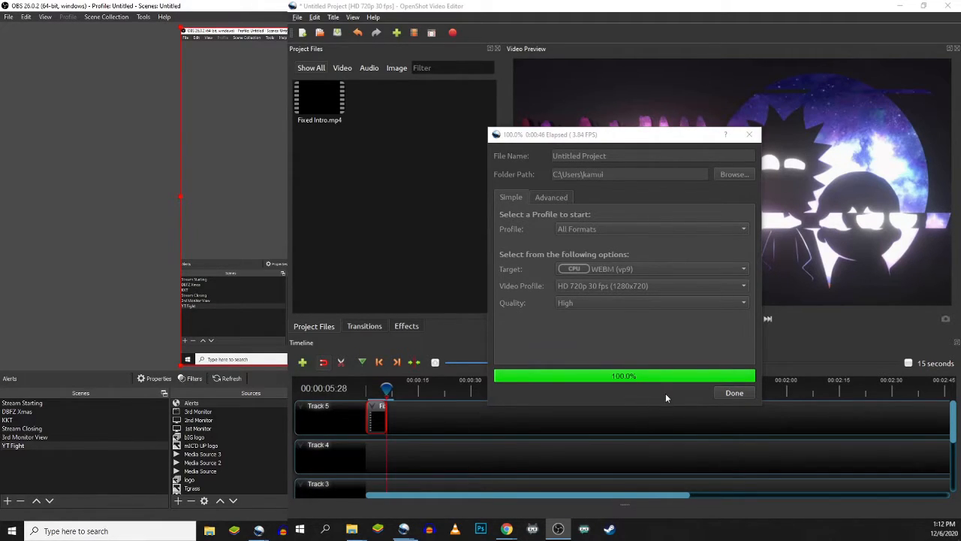
click(733, 393)
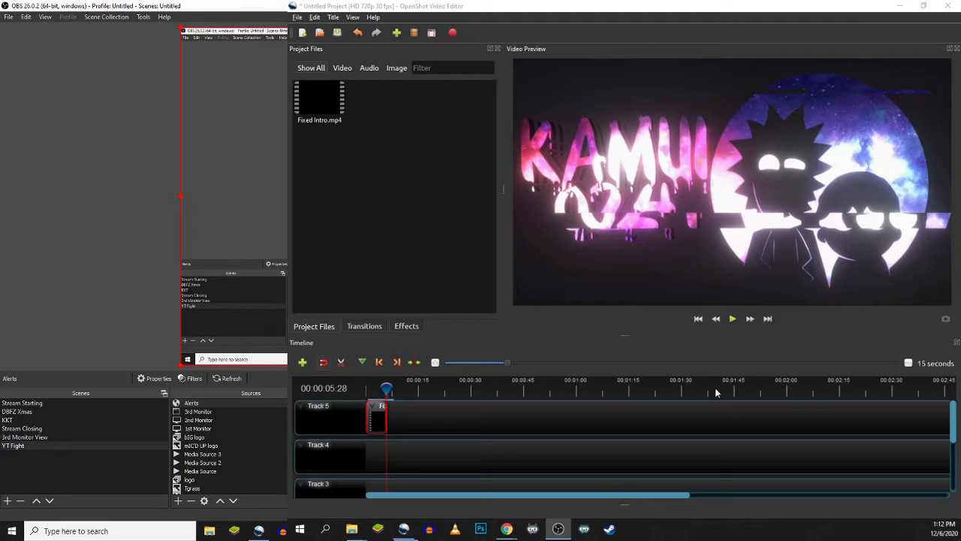
Step: Switch to the Streamlabs dashboard in the browser, open the Alert Box page and turn off Alert Box v2
click(226, 411)
key(alt+Tab)
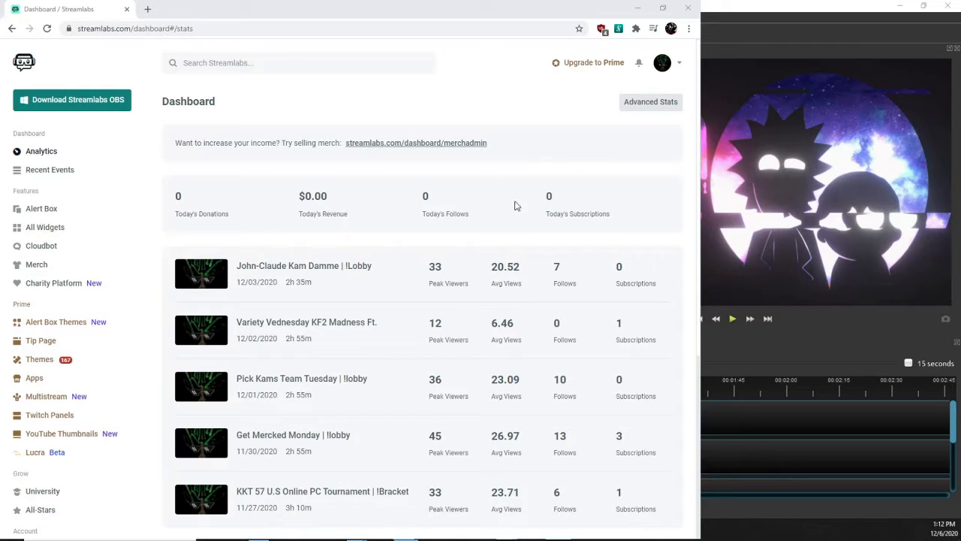
click(52, 211)
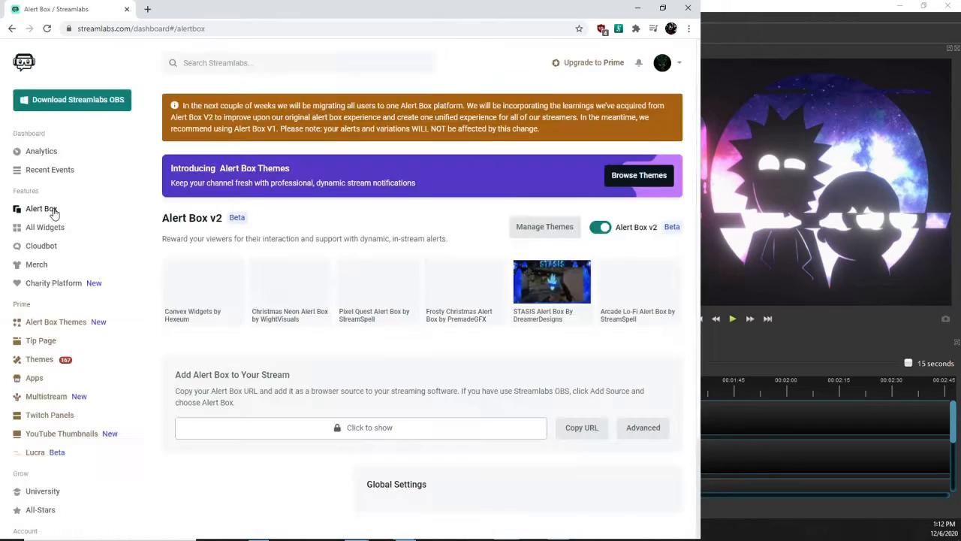
scroll(60, 212, down, 5)
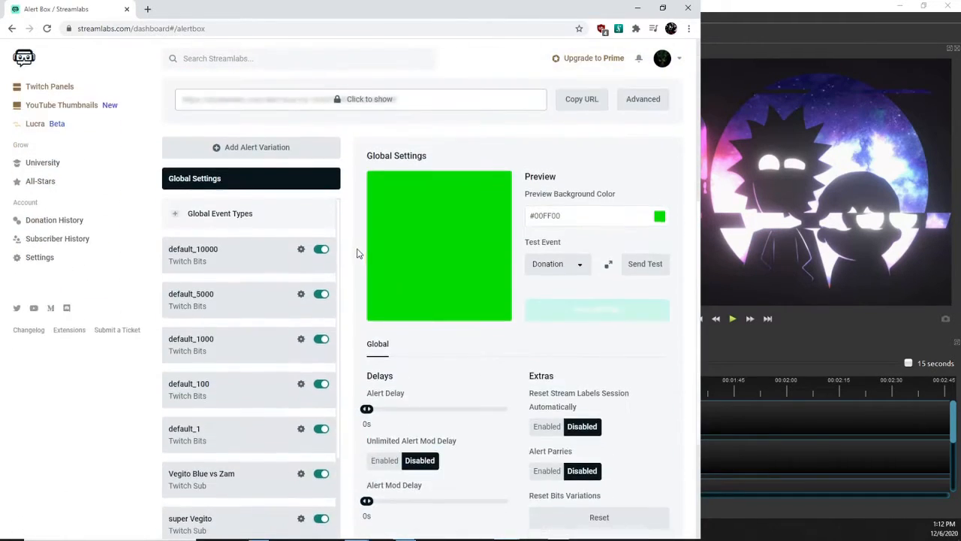
scroll(369, 268, up, 5)
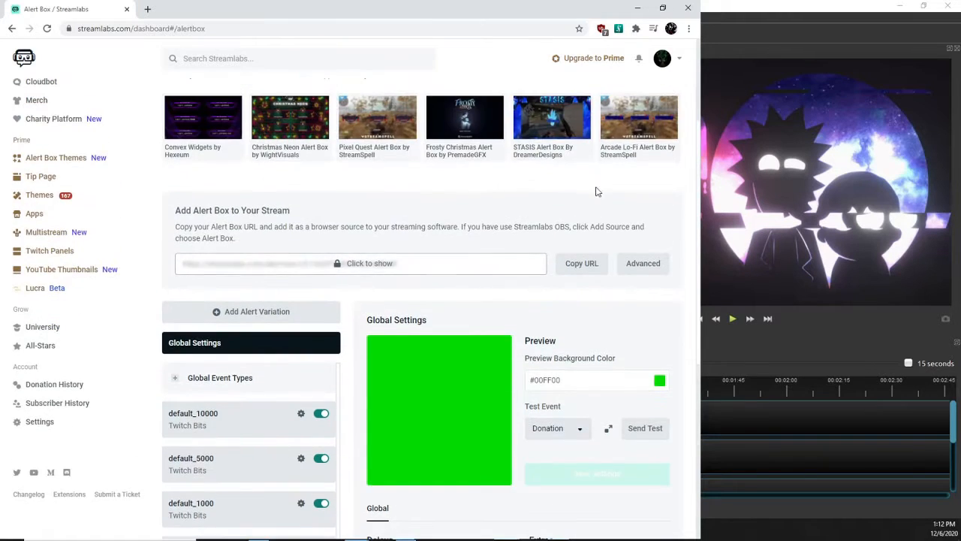
click(602, 228)
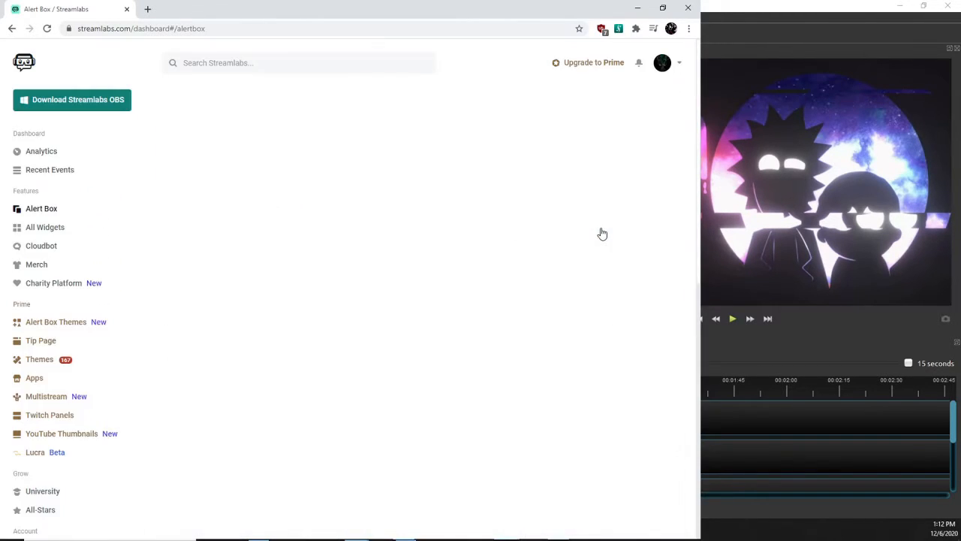
Step: Examine the Subscriptions alert settings and expand the alert variations to review the existing ones
scroll(511, 266, down, 4)
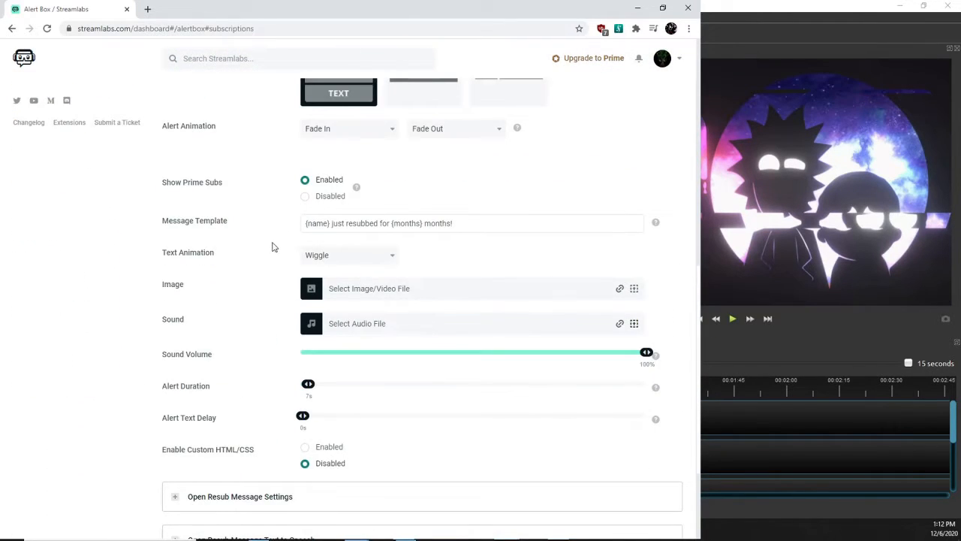
scroll(257, 259, up, 2)
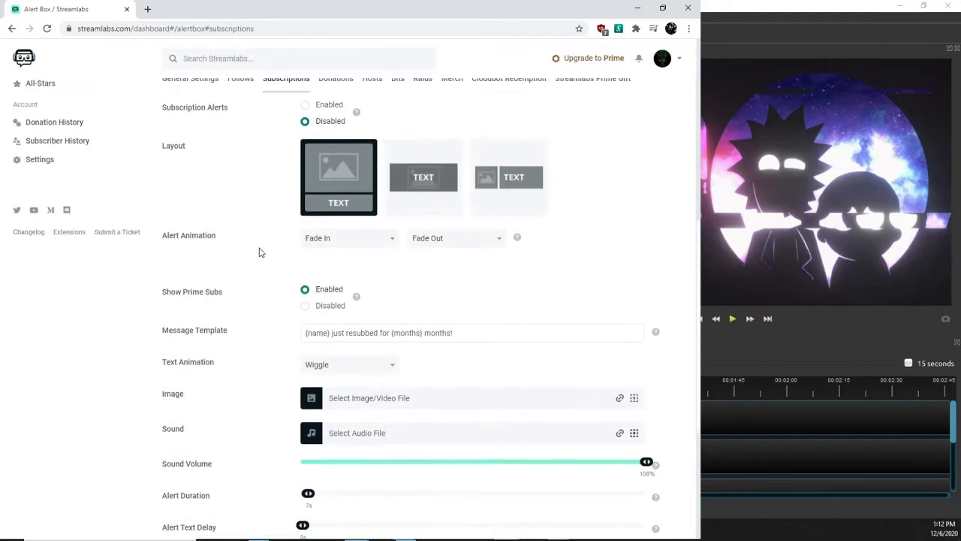
scroll(297, 121, up, 2)
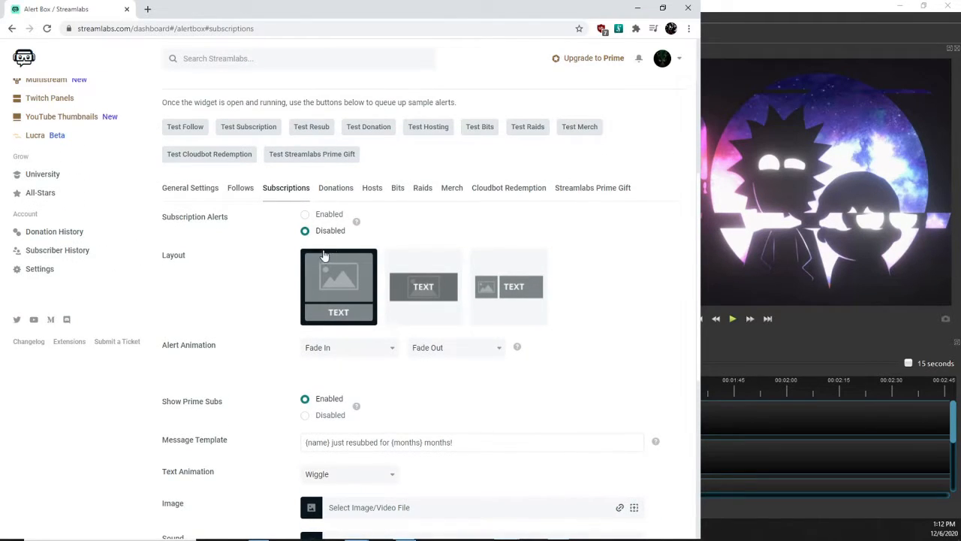
scroll(324, 256, down, 7)
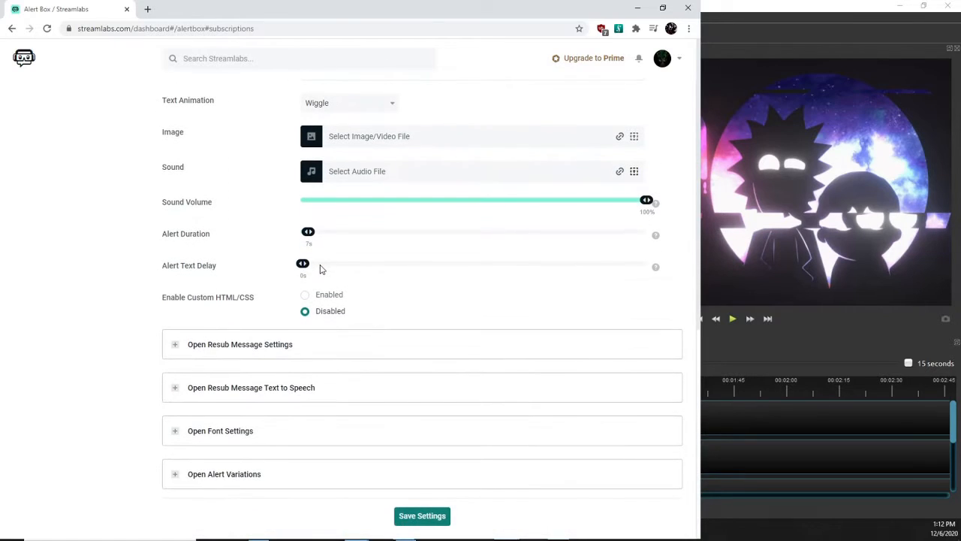
click(177, 478)
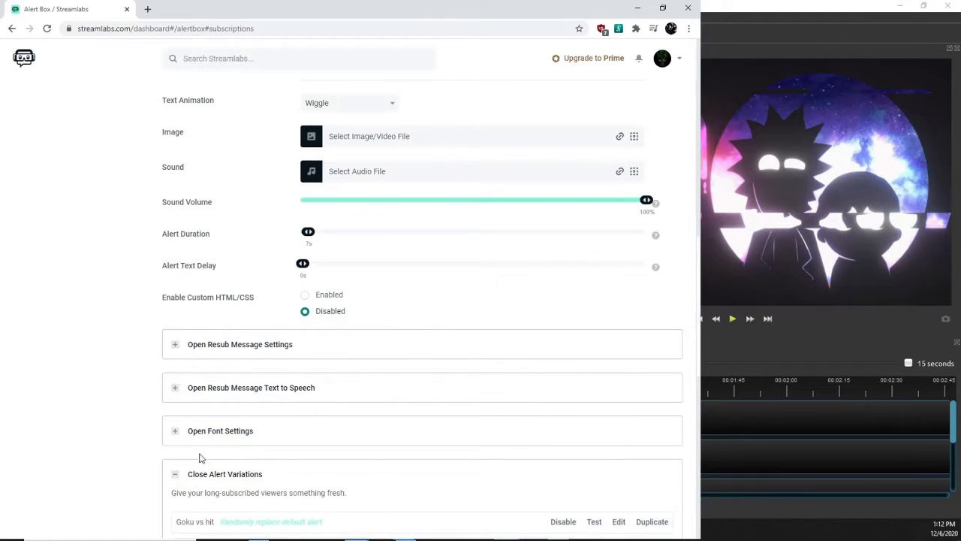
scroll(253, 446, down, 6)
scroll(336, 346, down, 2)
scroll(397, 401, up, 5)
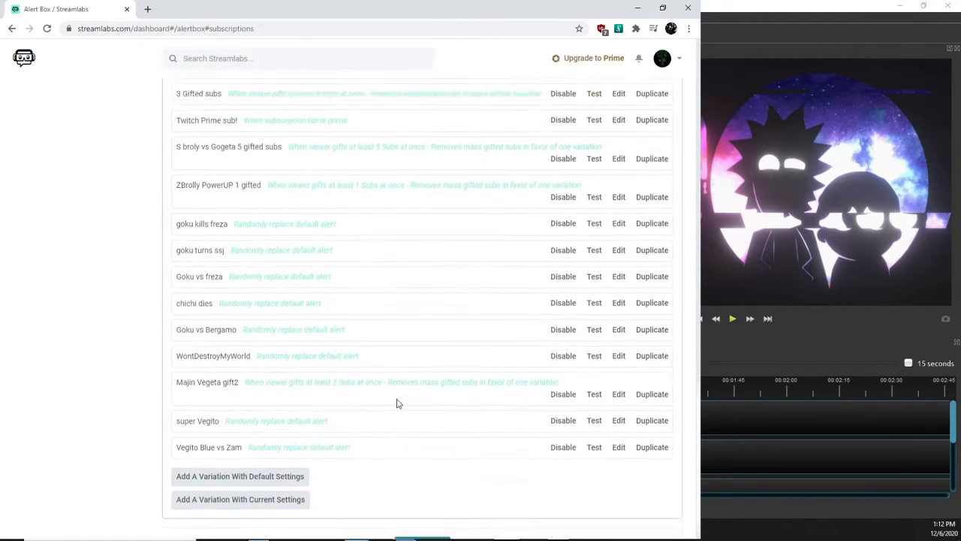
scroll(388, 293, down, 1)
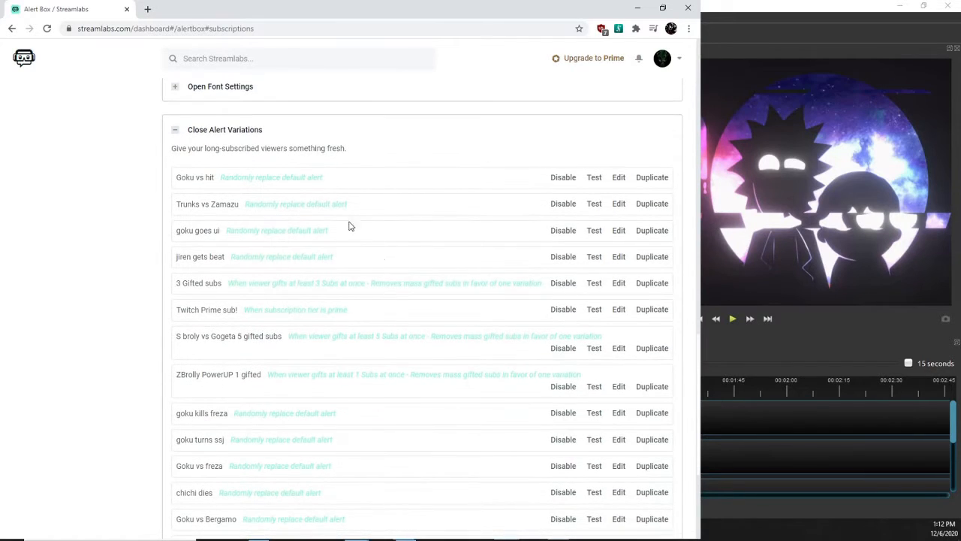
scroll(378, 291, down, 4)
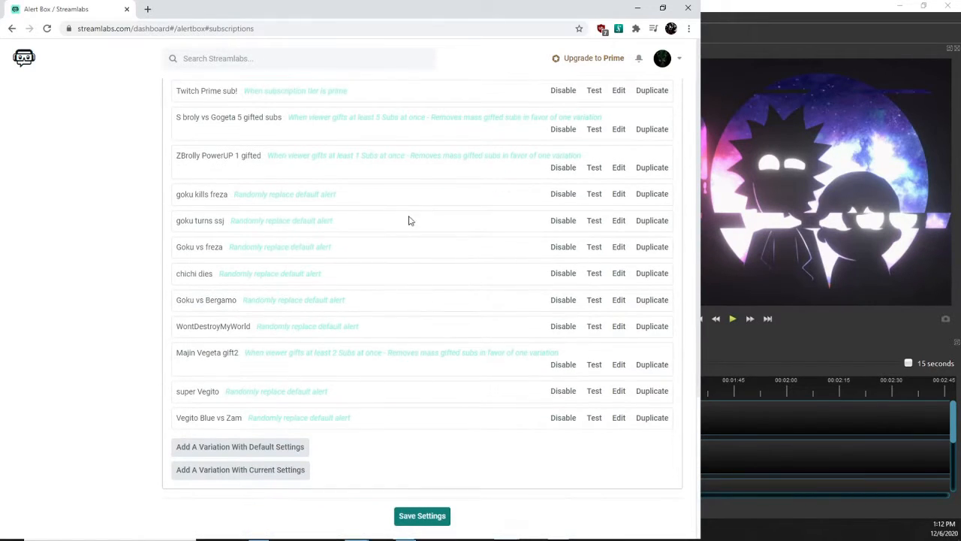
scroll(383, 405, up, 2)
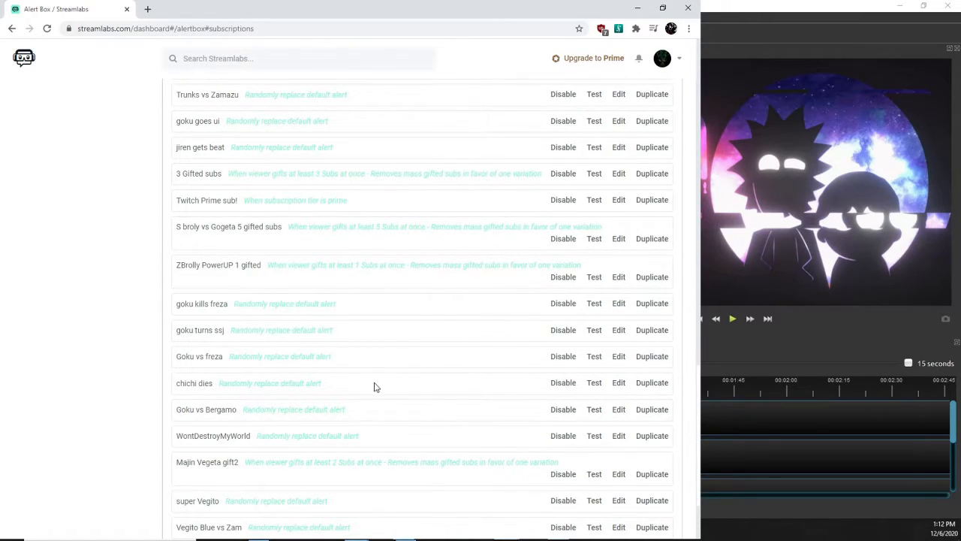
scroll(376, 387, down, 2)
Step: Set the subscription alert layout to the option with text over the image
scroll(405, 431, up, 15)
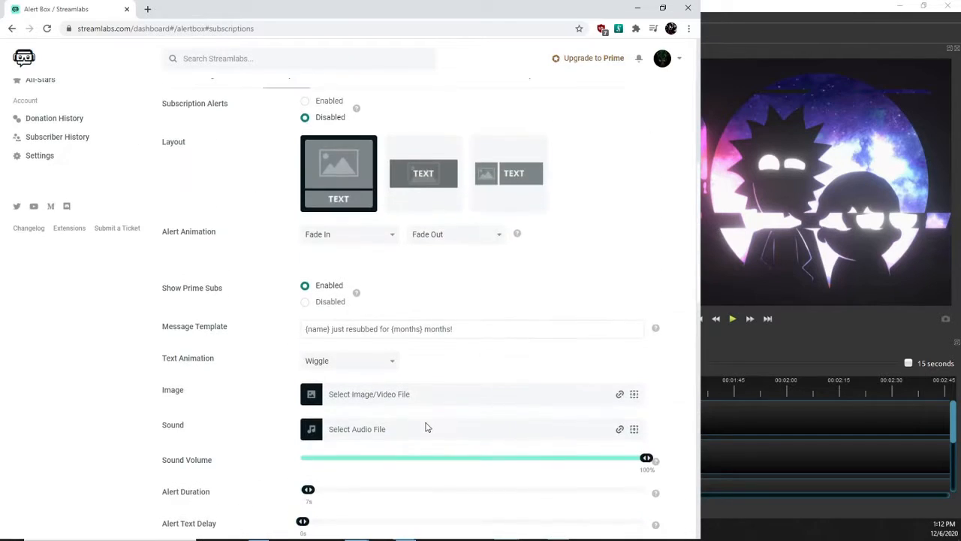
scroll(427, 428, up, 2)
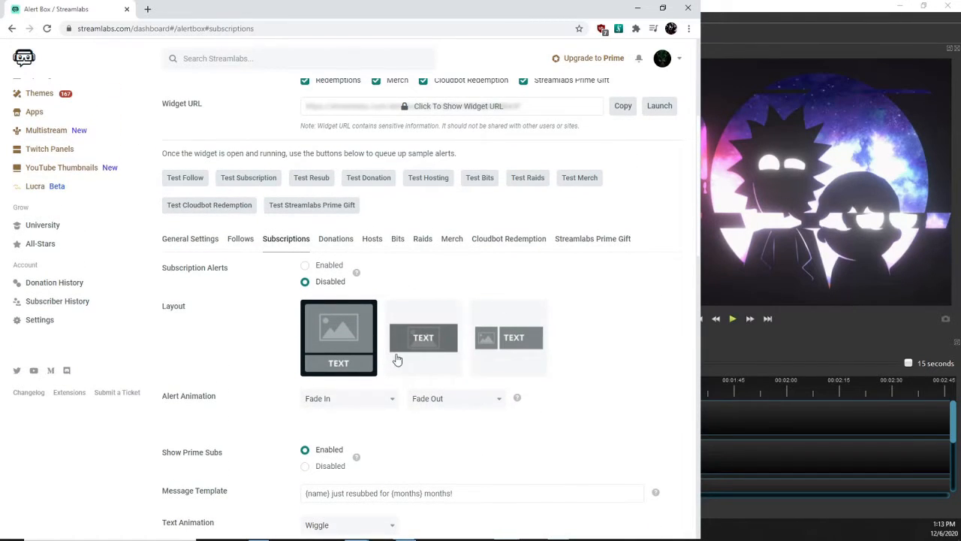
click(433, 338)
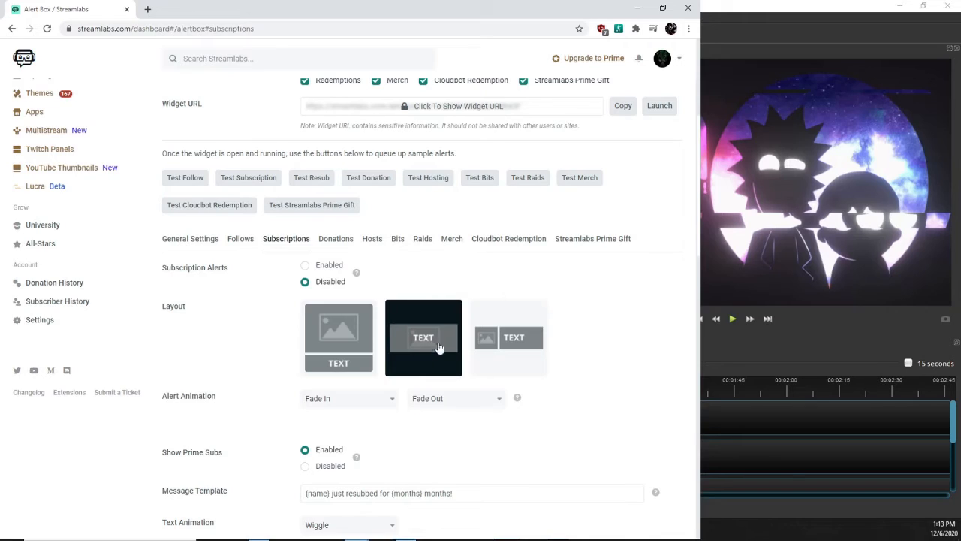
Step: Try the layout with text below the image, and return the subscription alert to the text-over-image layout
click(340, 340)
click(422, 338)
Step: Open the uploads of the alert's Images Gallery and upload the exported WEBM video
scroll(417, 365, down, 2)
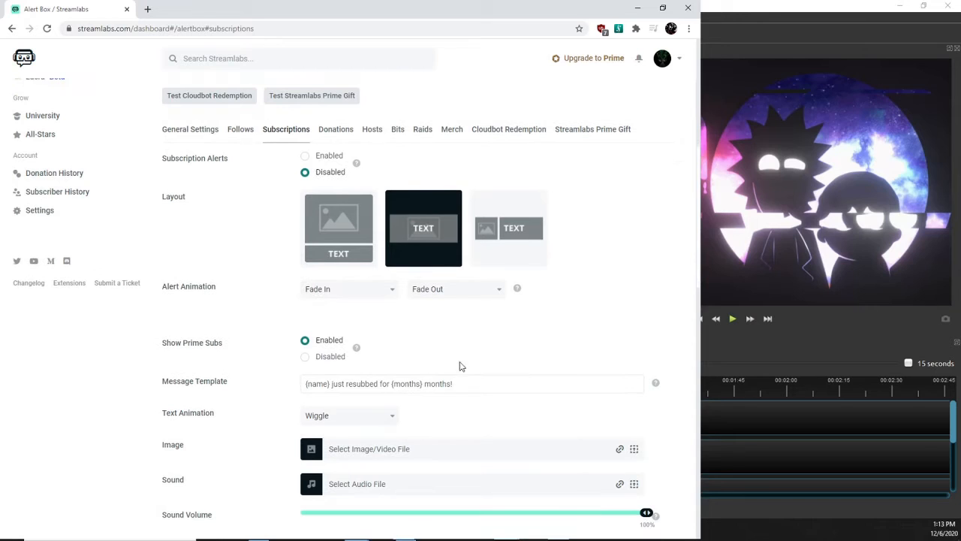
scroll(392, 413, down, 2)
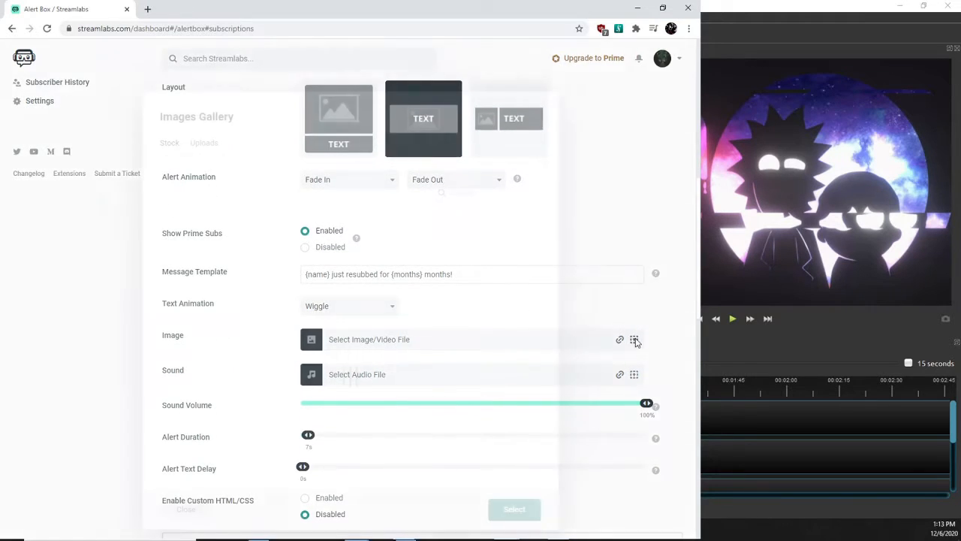
click(634, 340)
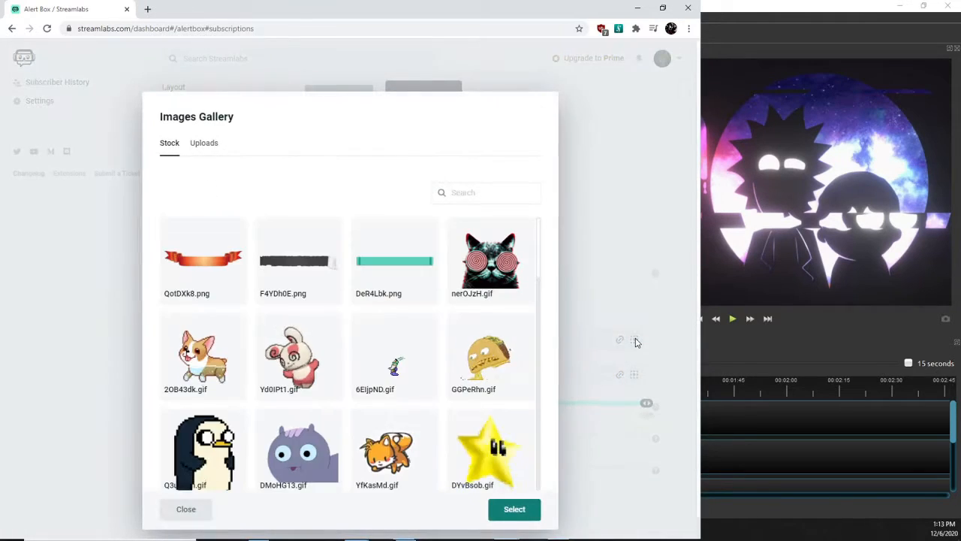
click(207, 147)
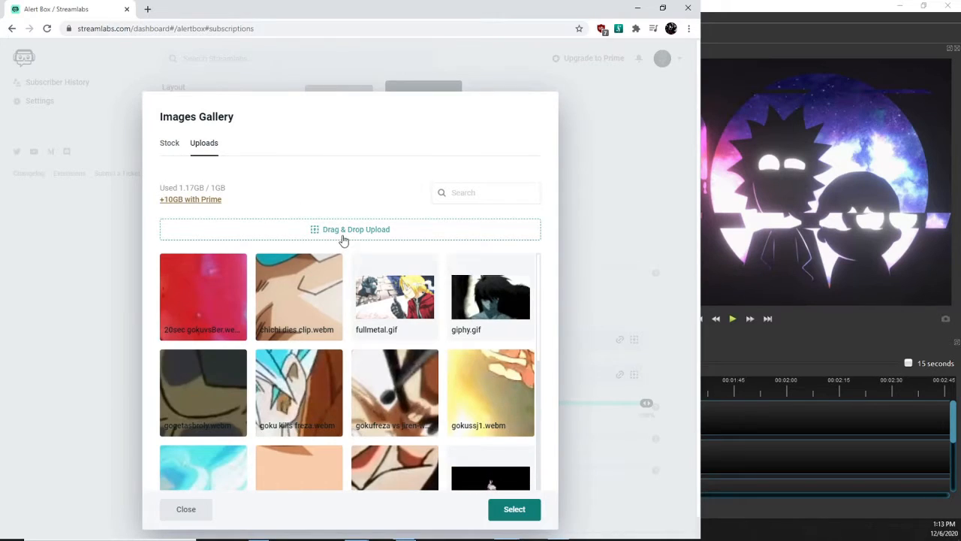
scroll(343, 240, down, 1)
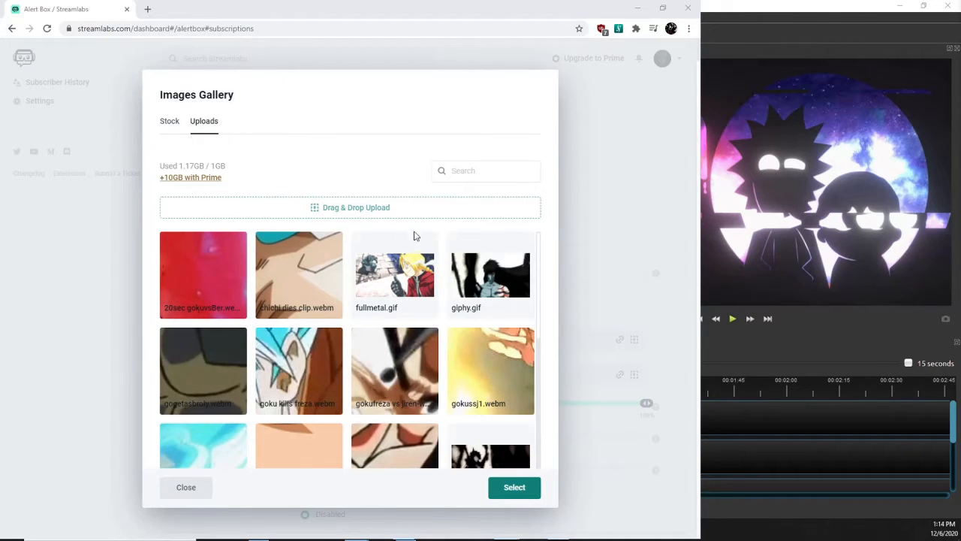
click(430, 284)
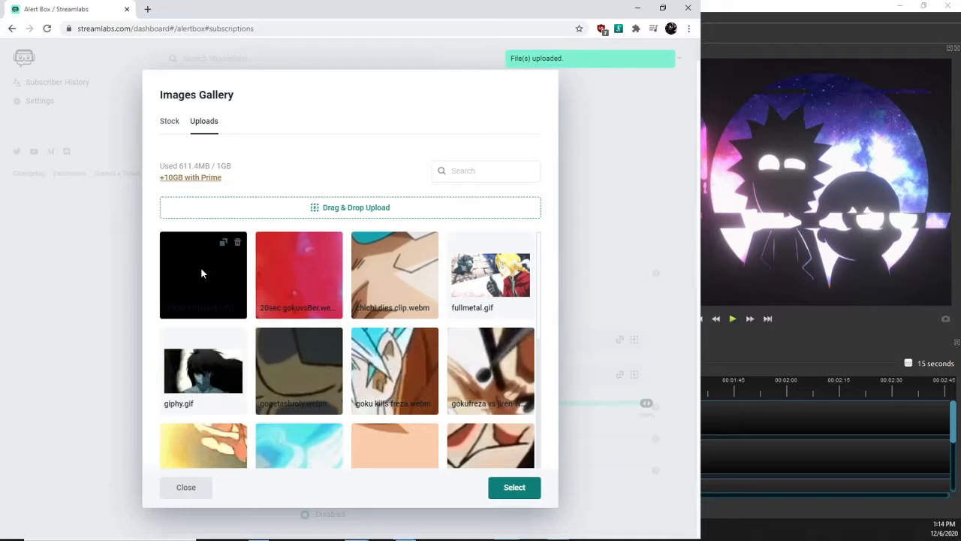
Step: Choose the newly uploaded Untitled Project WEBM as the subscription alert's image
scroll(272, 319, down, 3)
scroll(271, 316, down, 2)
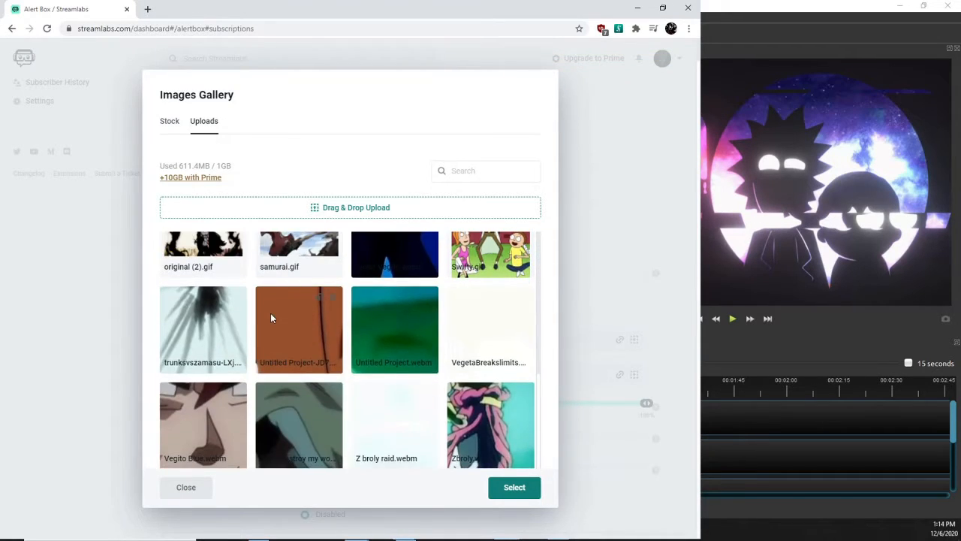
scroll(268, 331, up, 5)
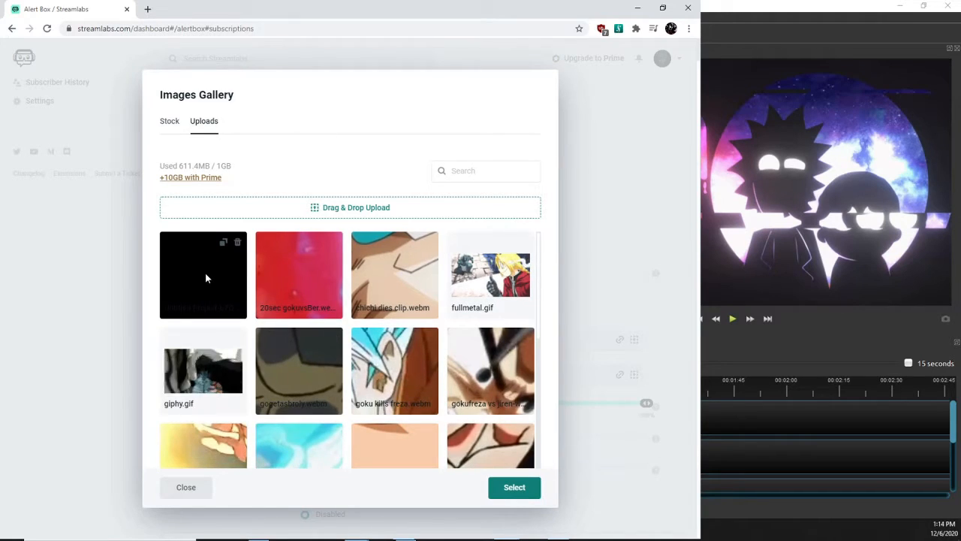
click(205, 271)
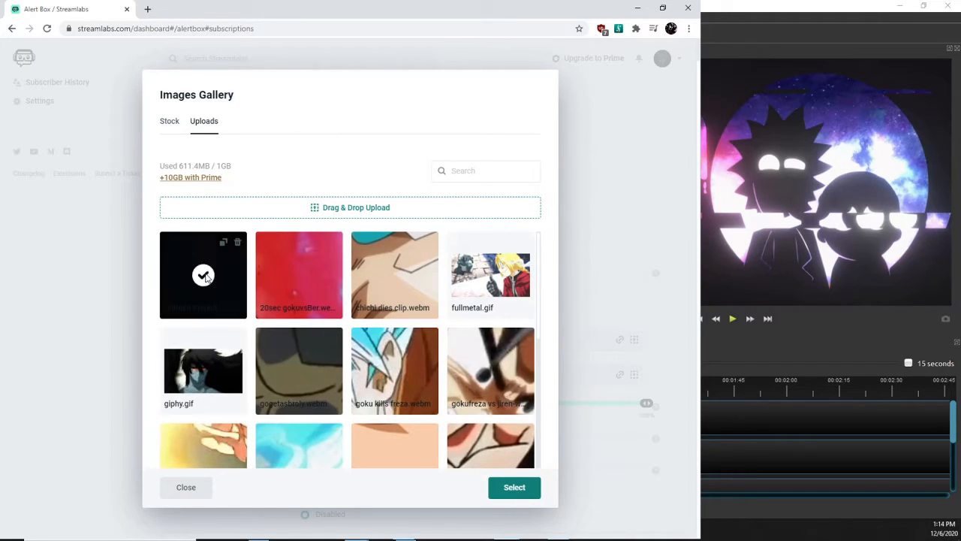
click(501, 488)
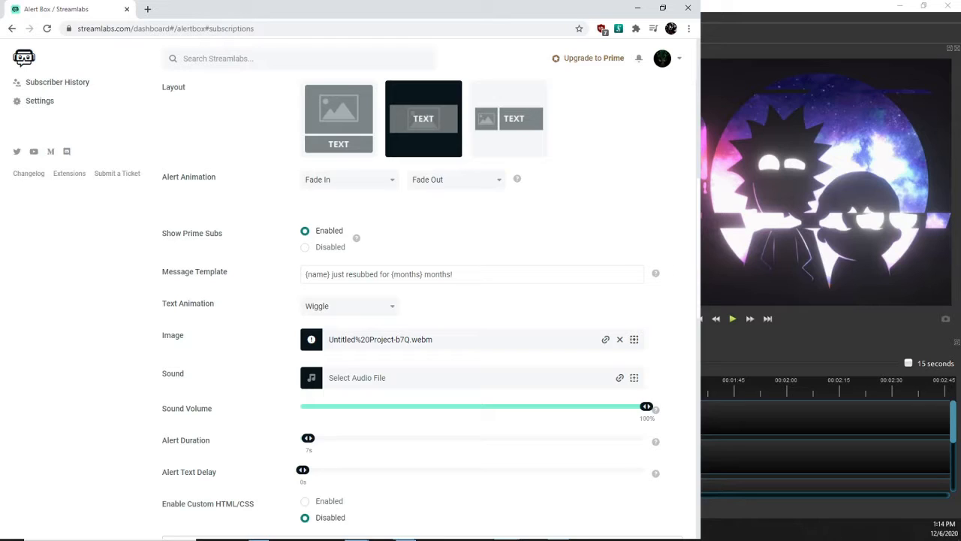
Step: Enable the subscription alerts and save the Alert Box settings
click(315, 411)
click(317, 421)
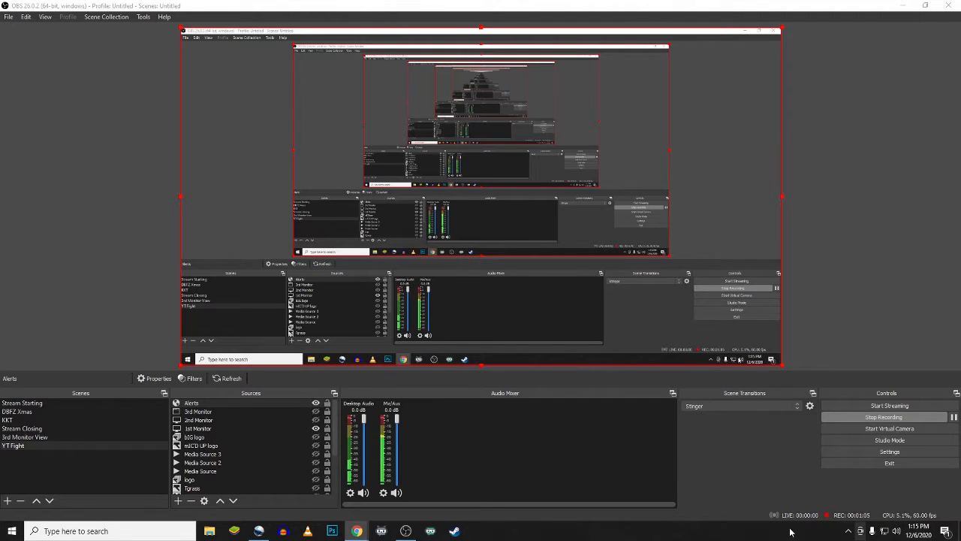
key(alt+Tab)
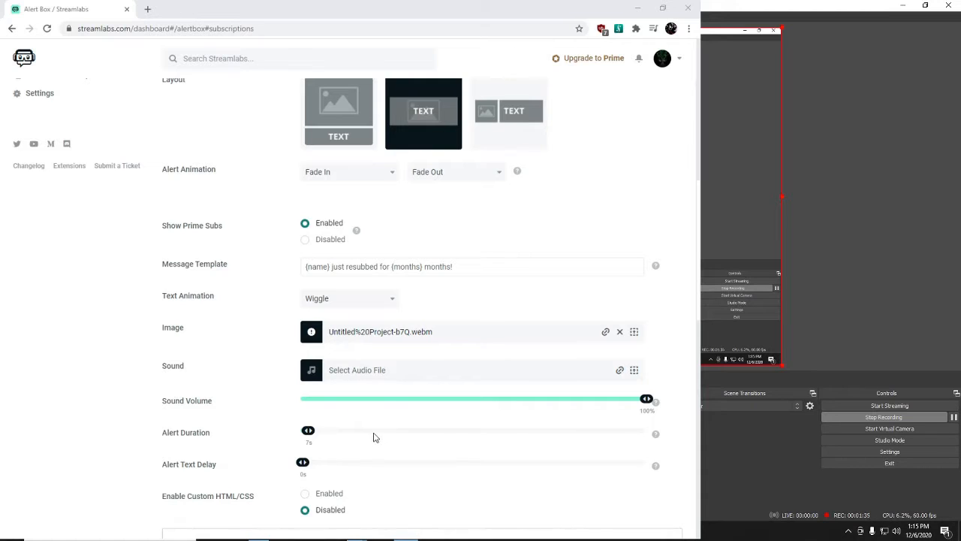
scroll(388, 452, down, 15)
click(425, 518)
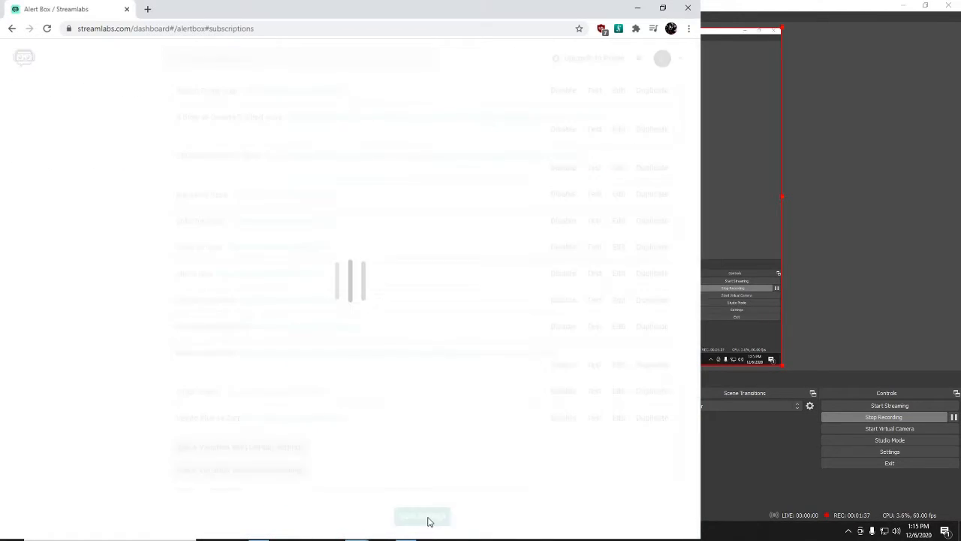
Step: Collapse the alert variations and review the subscription alert's layout, image, sound and duration settings
scroll(318, 522, up, 6)
scroll(315, 514, up, 2)
scroll(226, 420, down, 2)
click(176, 352)
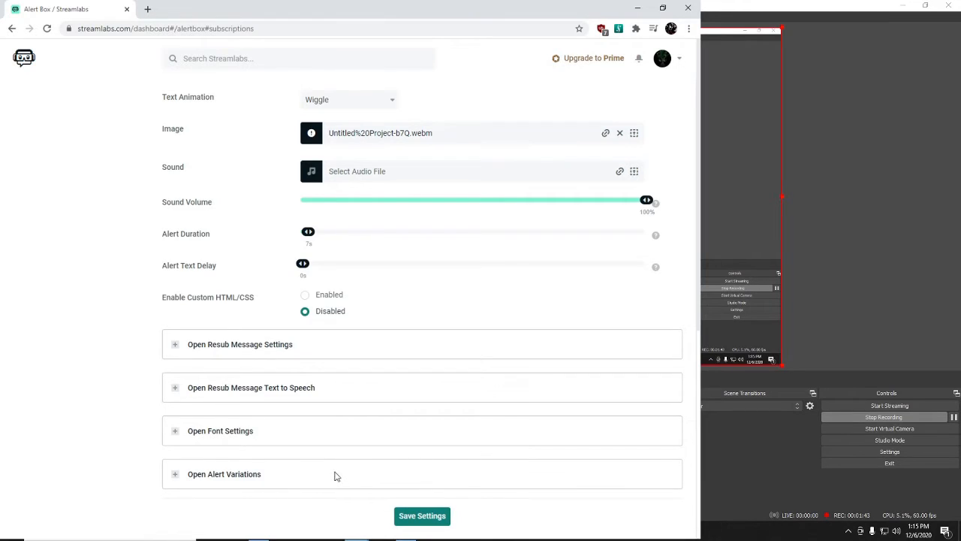
scroll(380, 468, up, 4)
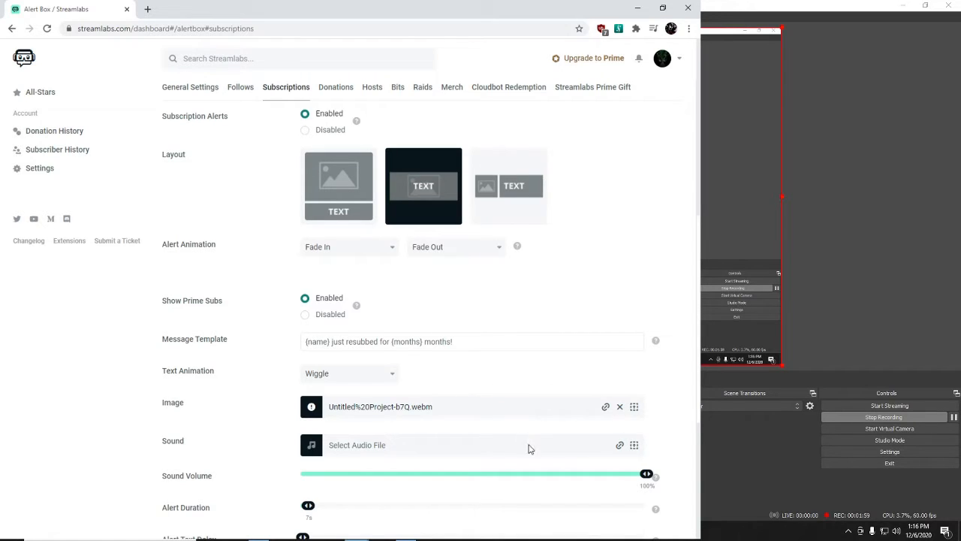
scroll(425, 328, down, 4)
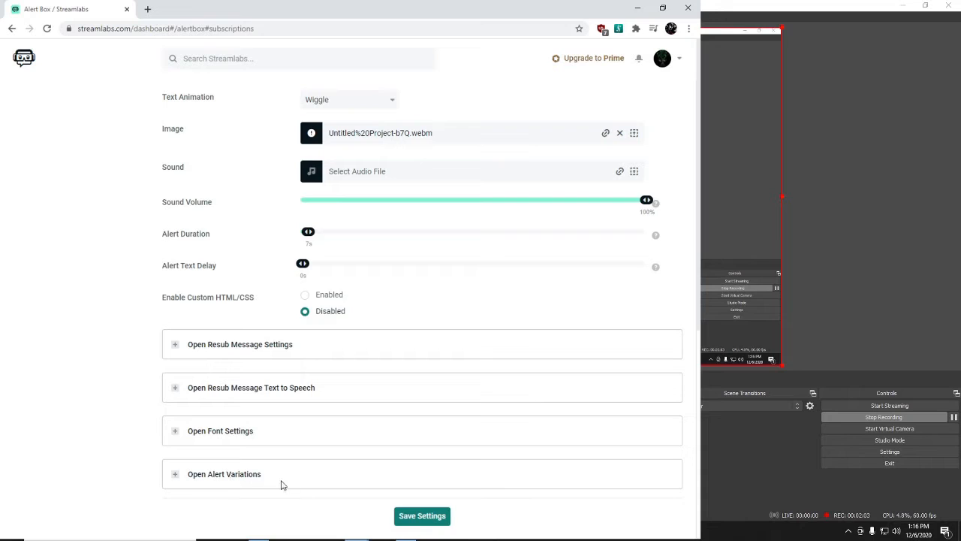
scroll(418, 467, up, 7)
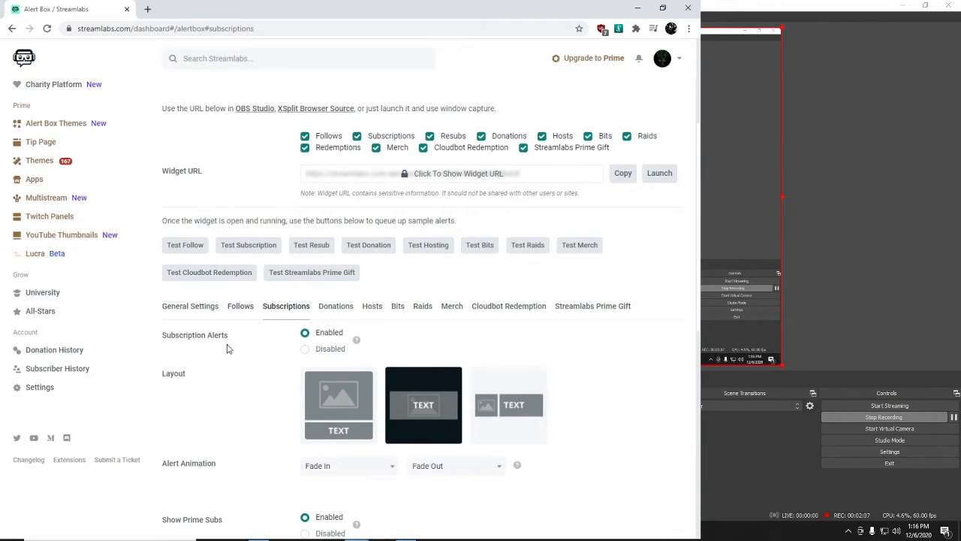
scroll(264, 368, down, 7)
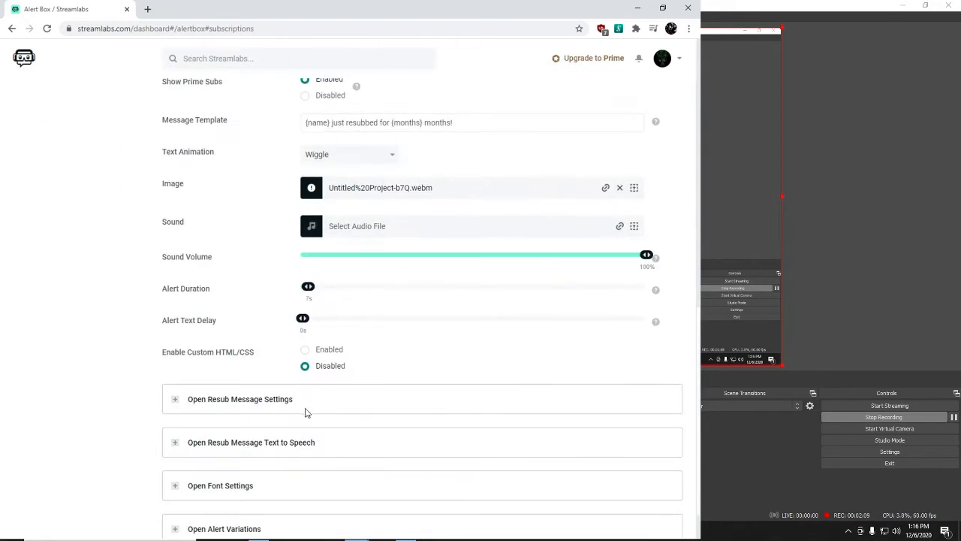
Step: Expand the alert variations and test the super Vegito variation
click(200, 476)
scroll(388, 449, down, 8)
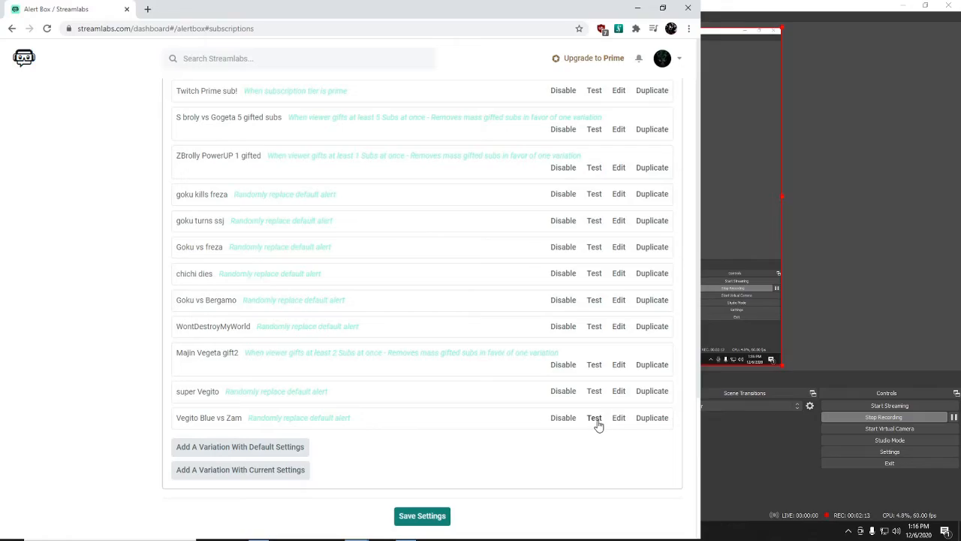
click(593, 393)
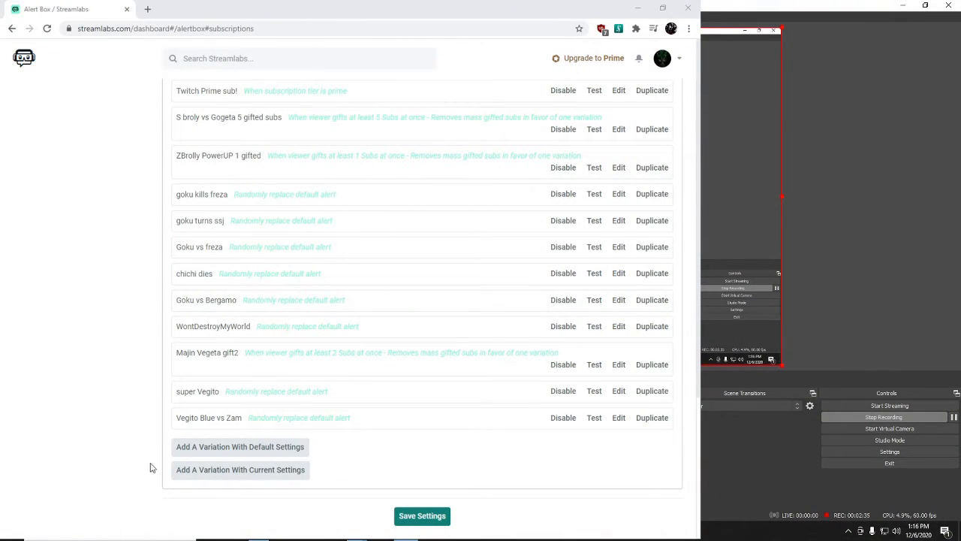
Step: Remove the WEBM video from the subscription alert's image setting and save the settings
scroll(243, 405, up, 3)
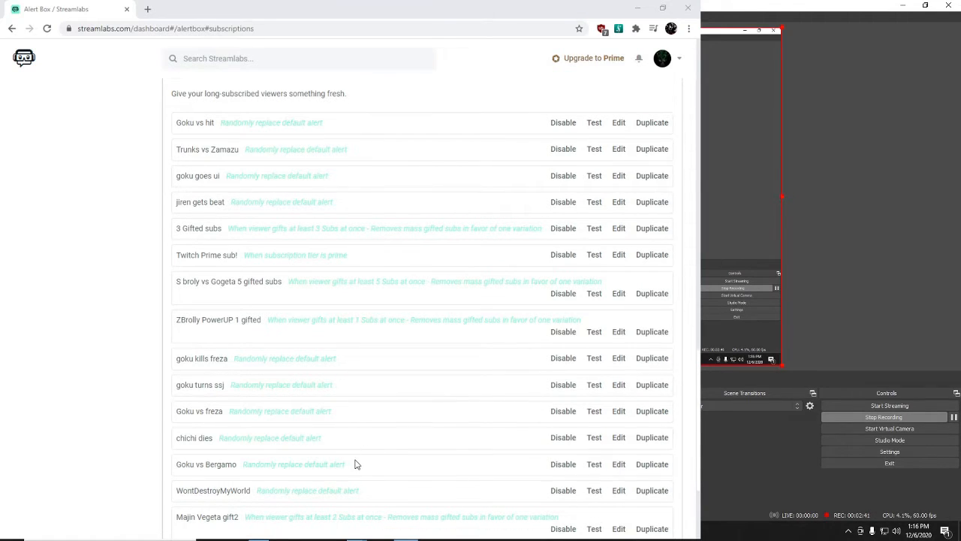
scroll(350, 458, up, 15)
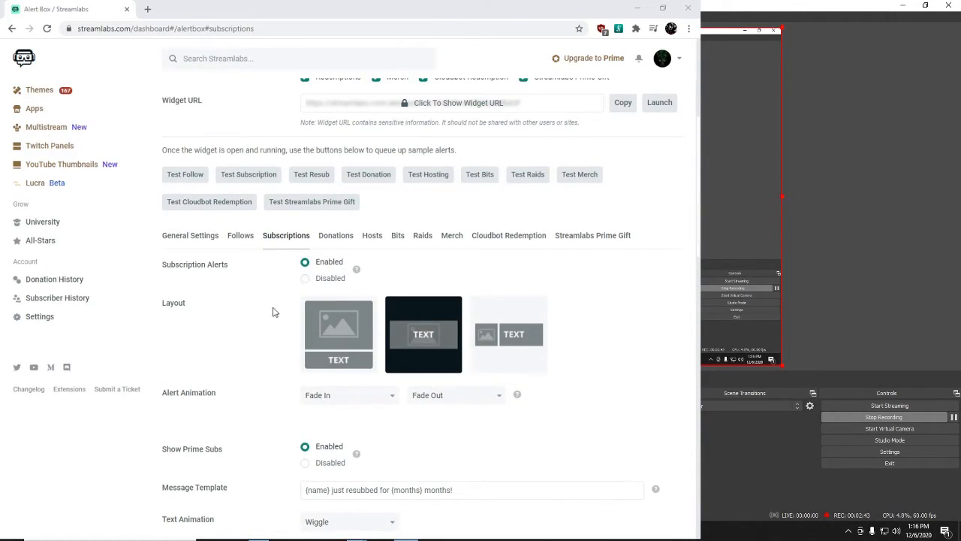
scroll(278, 303, down, 2)
click(635, 391)
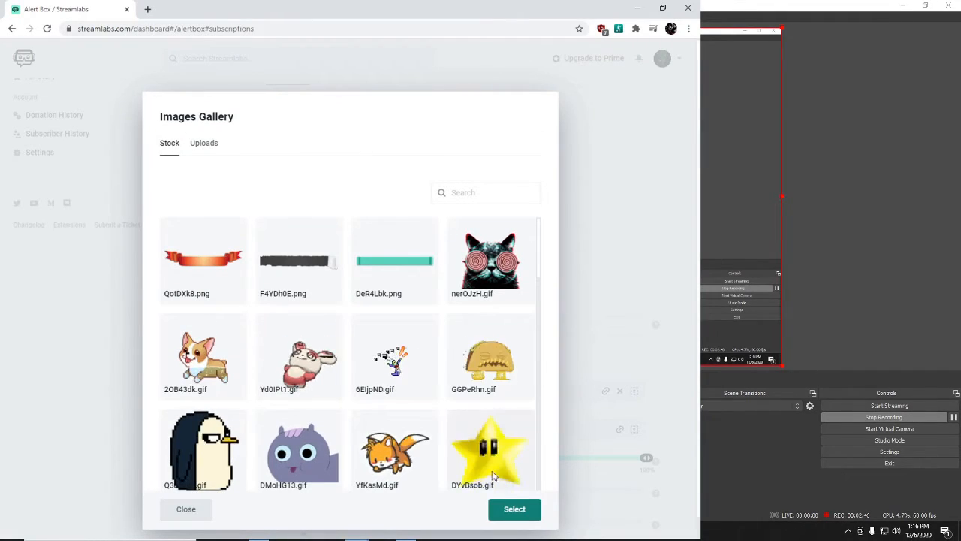
click(586, 180)
click(619, 392)
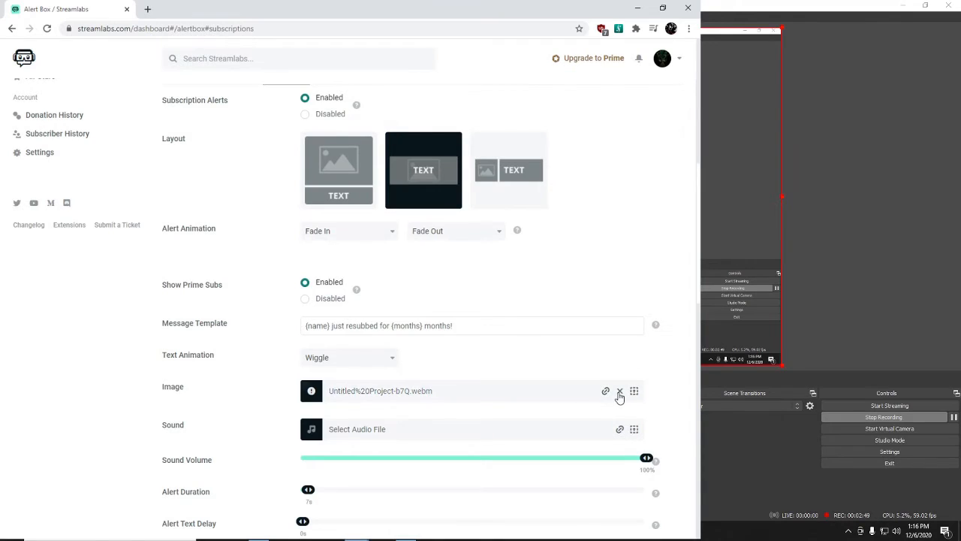
scroll(388, 409, down, 10)
scroll(390, 405, down, 3)
click(423, 516)
Step: Collapse the alert variations list and save the Alert Box settings again
scroll(305, 460, up, 2)
scroll(305, 460, up, 3)
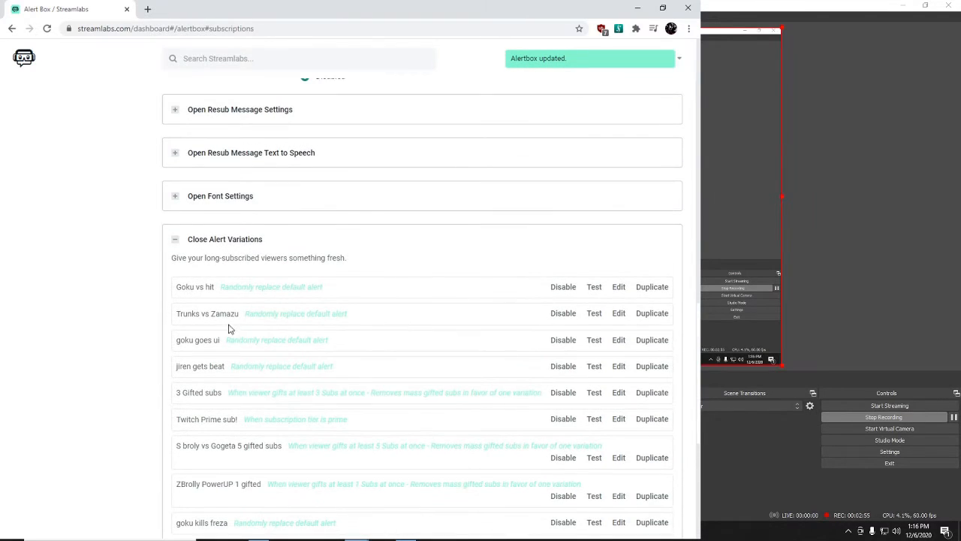
click(176, 246)
scroll(307, 373, up, 5)
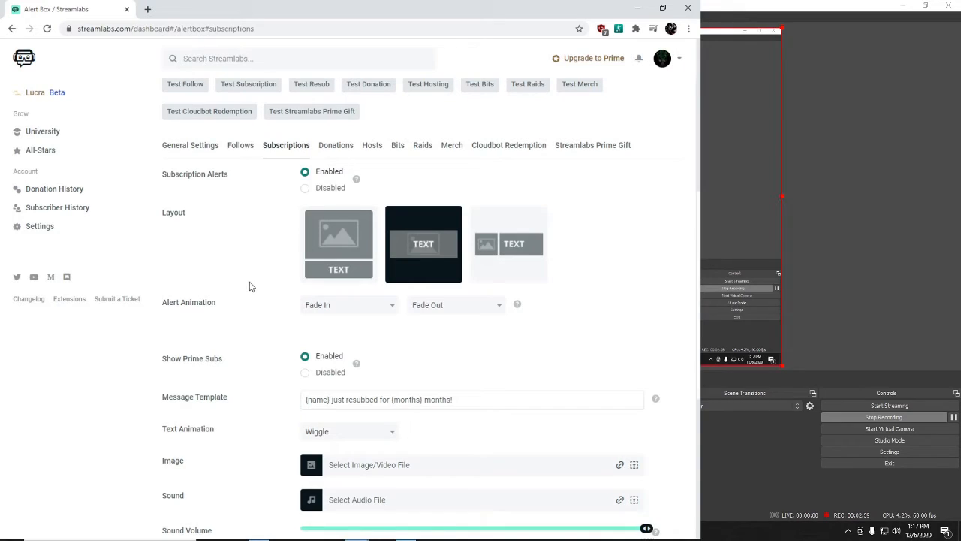
scroll(256, 319, down, 5)
click(405, 517)
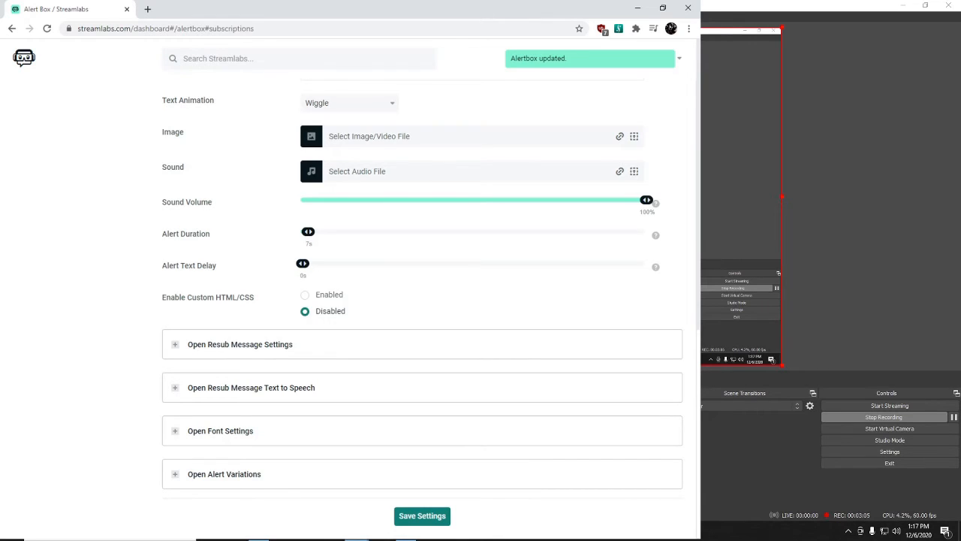
Step: Switch to OBS and examine the properties of the Alerts browser source, closing them without changes
click(405, 533)
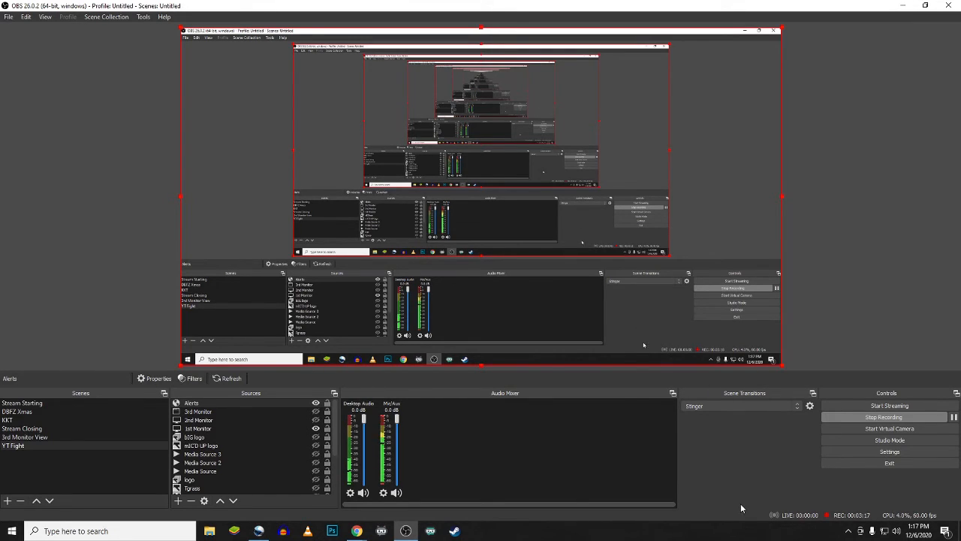
right_click(256, 405)
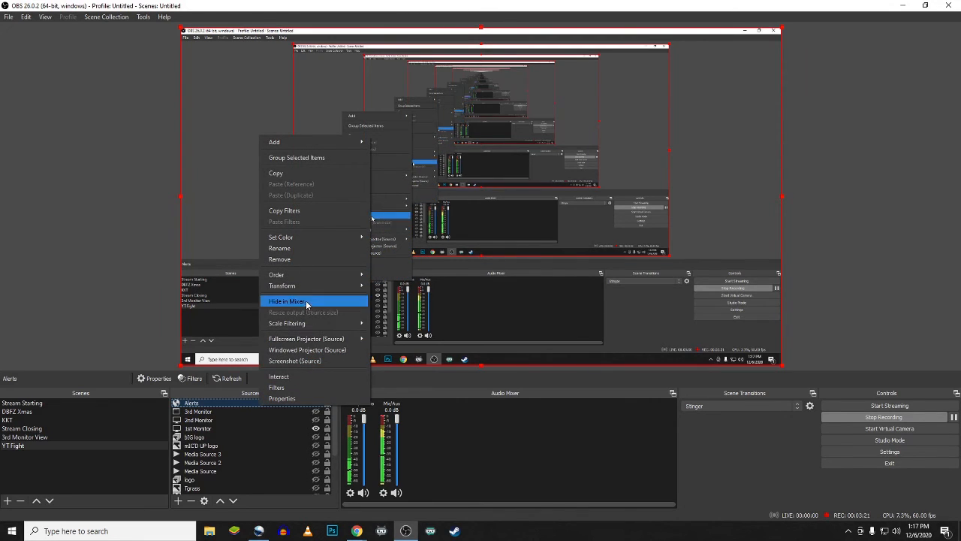
click(301, 399)
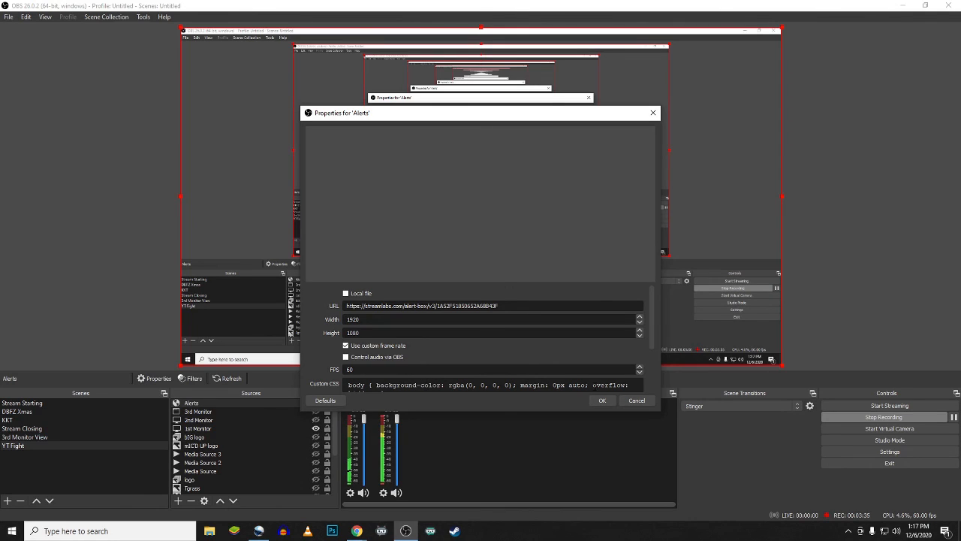
click(636, 400)
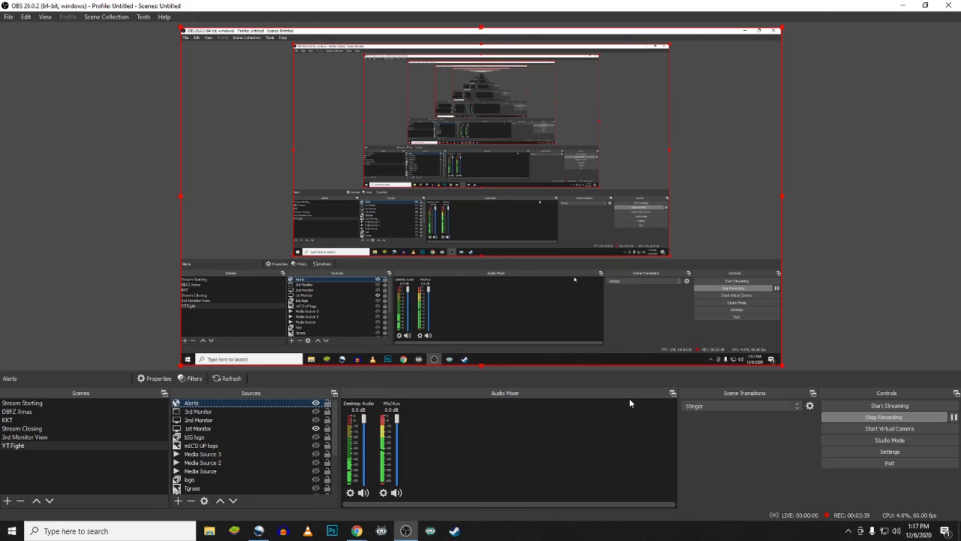